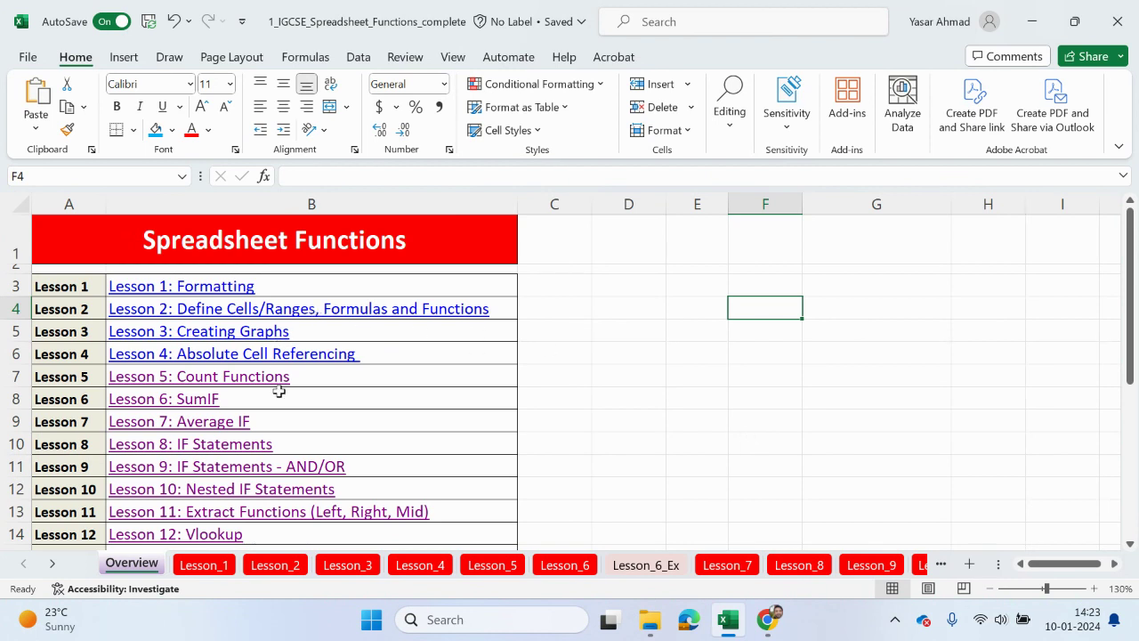
- Look at the Lesson 12 and Lesson 10 sheets, then open the Lesson 13: Hlookup sheet
{"action": "scroll", "coordinate": [276, 418], "scroll_direction": "down", "scroll_amount": 2}
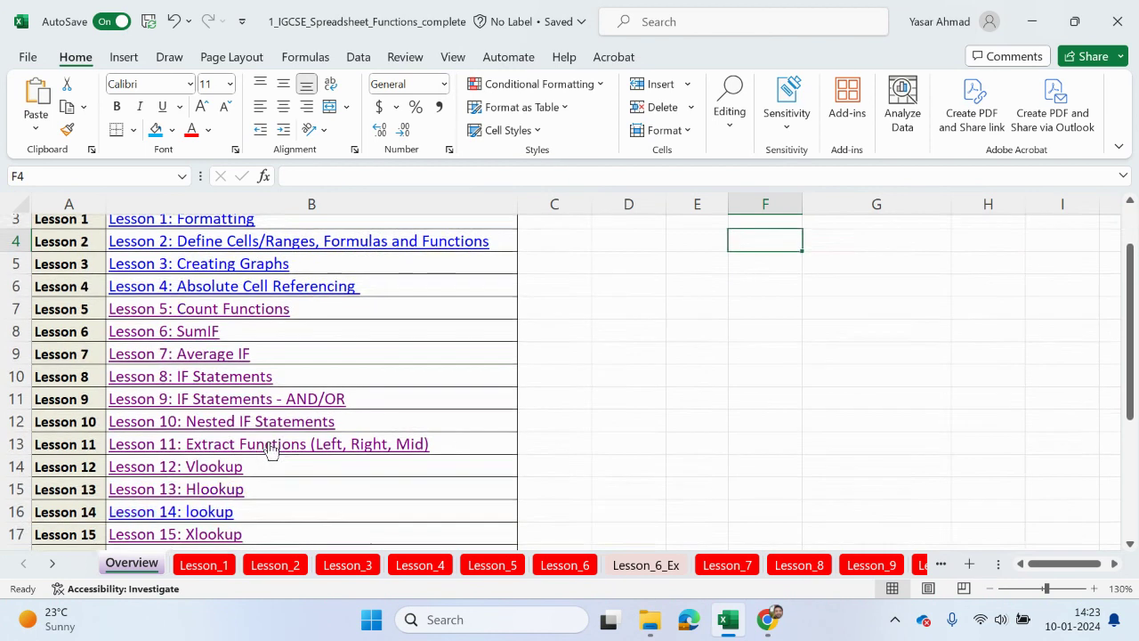
{"action": "left_click", "coordinate": [228, 467]}
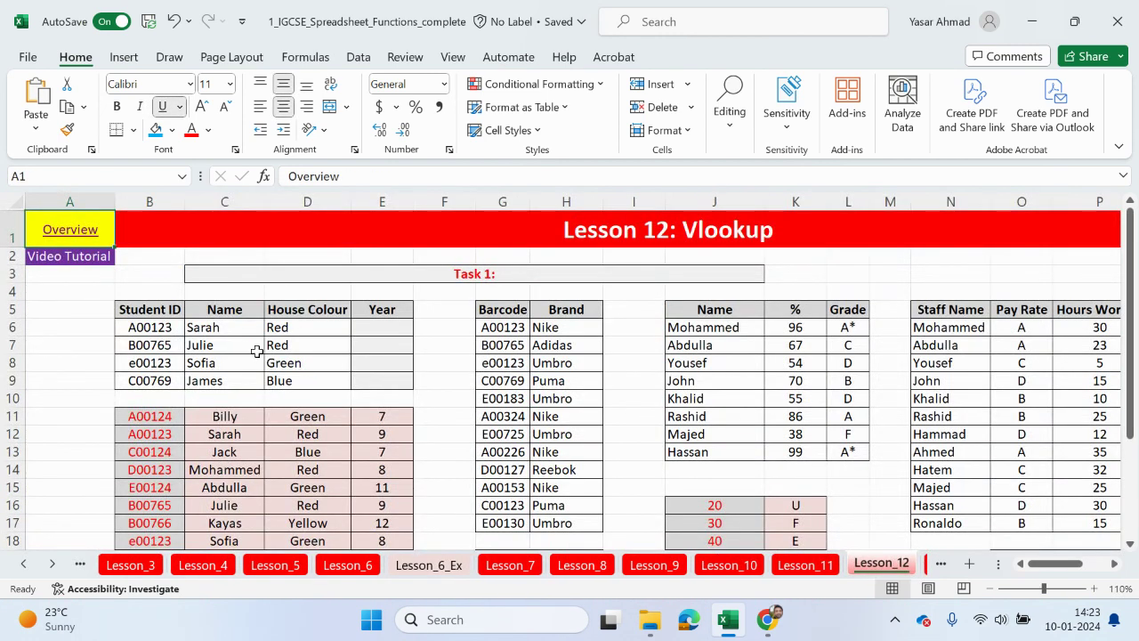
{"action": "left_click", "coordinate": [80, 234]}
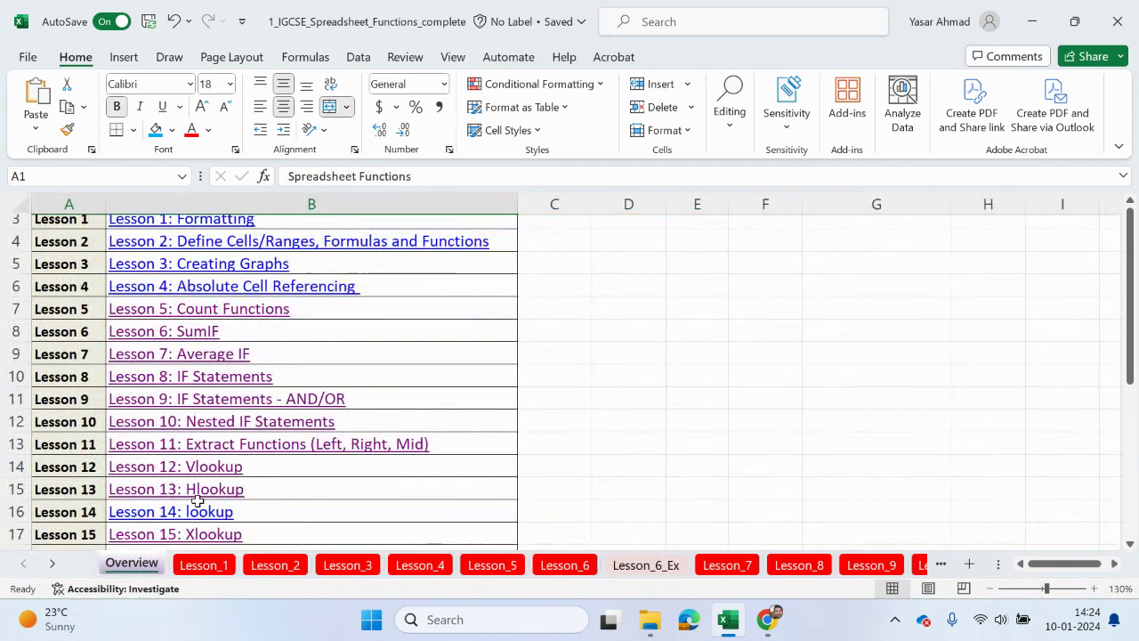
{"action": "left_click", "coordinate": [203, 489]}
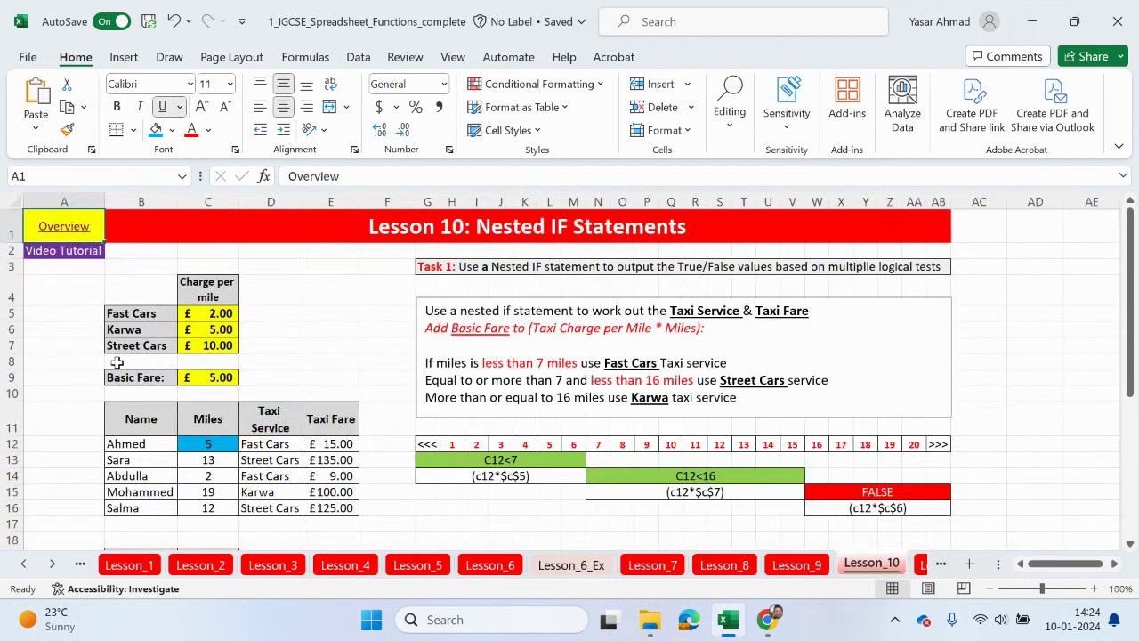
{"action": "left_click", "coordinate": [82, 235]}
{"action": "scroll", "coordinate": [269, 524], "scroll_direction": "down", "scroll_amount": 1}
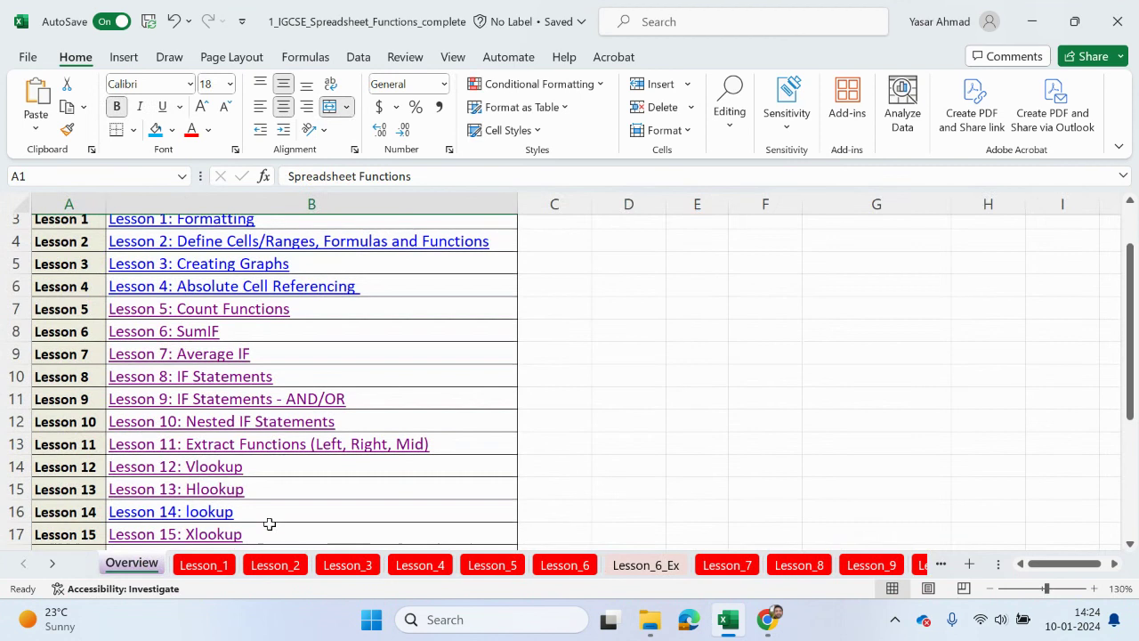
{"action": "left_click", "coordinate": [214, 488]}
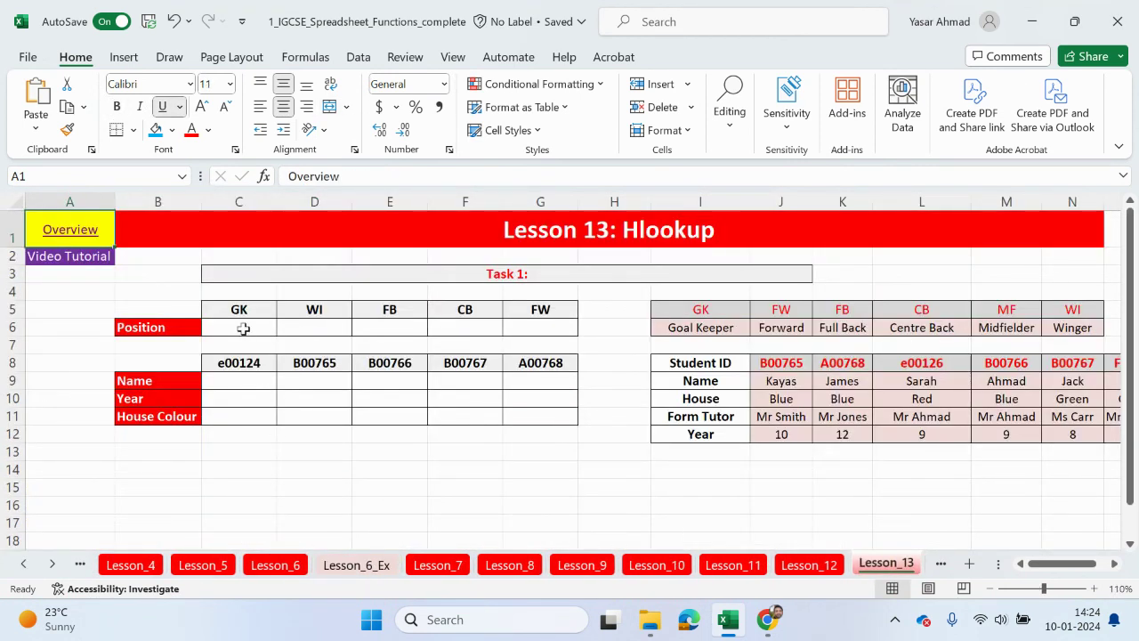
{"action": "left_click_drag", "start_coordinate": [243, 328], "coordinate": [498, 318]}
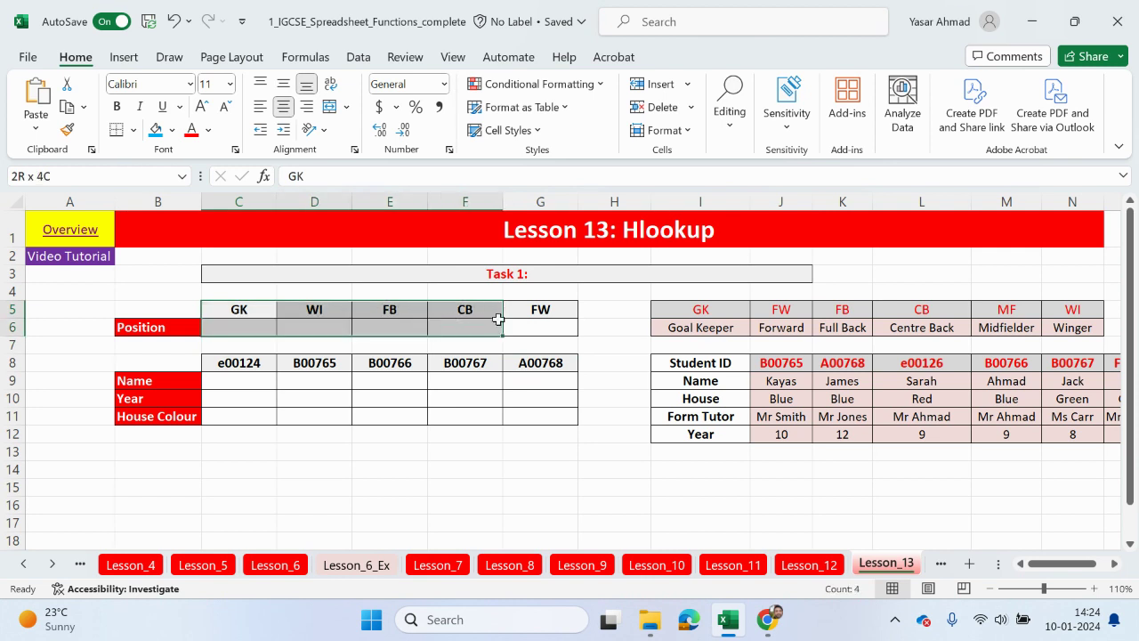
{"action": "left_click", "coordinate": [249, 332]}
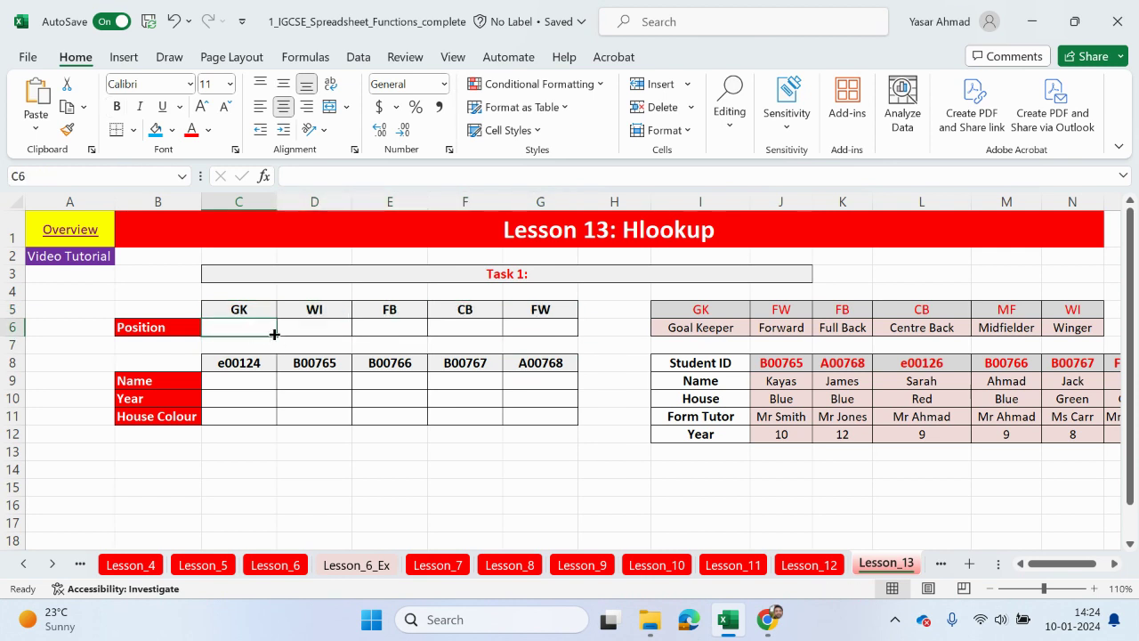
{"action": "mouse_move", "coordinate": [274, 333]}
{"action": "left_mouse_down"}
{"action": "mouse_move", "coordinate": [559, 359]}
{"action": "mouse_move", "coordinate": [262, 330]}
{"action": "left_mouse_up"}
{"action": "left_click", "coordinate": [809, 565]}
{"action": "scroll", "coordinate": [235, 446], "scroll_direction": "down", "scroll_amount": 1}
{"action": "left_click_drag", "start_coordinate": [152, 363], "coordinate": [214, 527]}
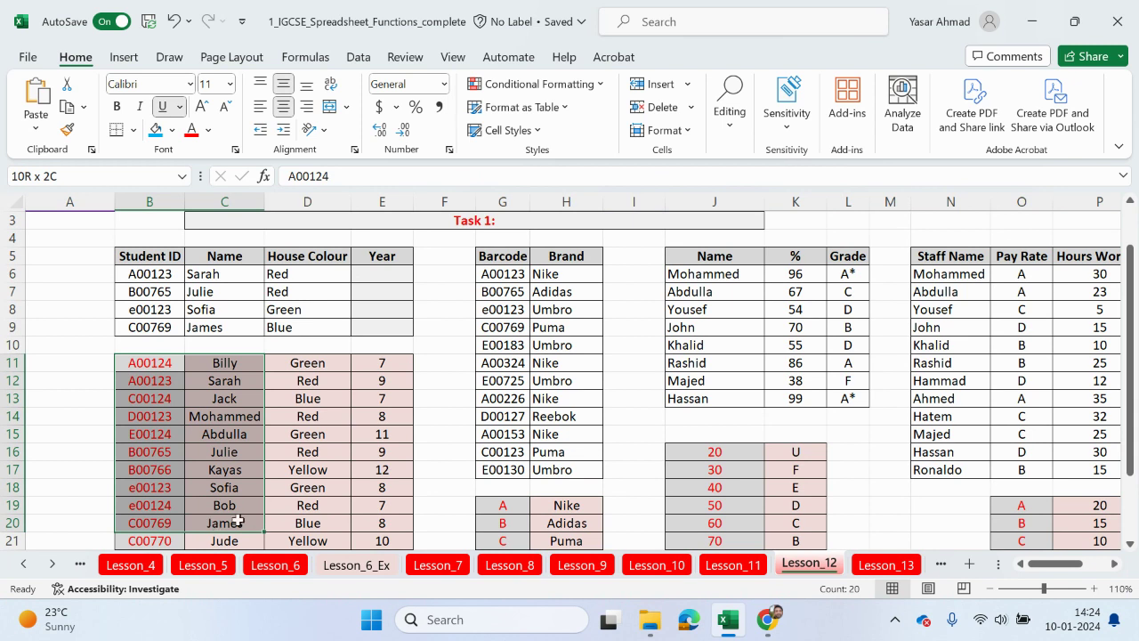
{"action": "left_click", "coordinate": [910, 566]}
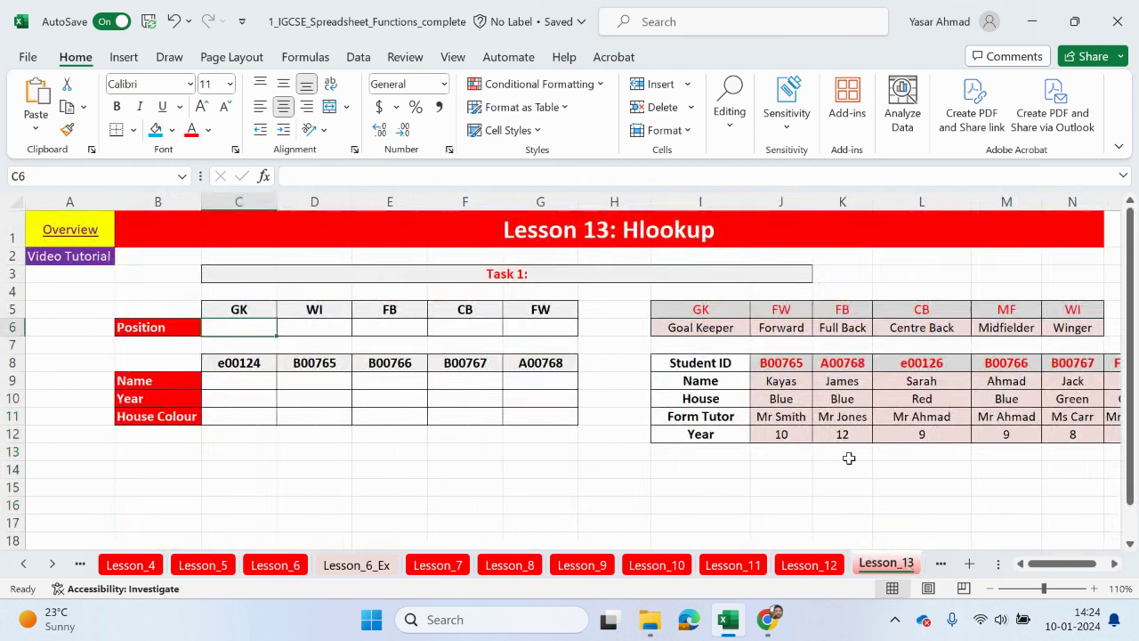
{"action": "left_click_drag", "start_coordinate": [694, 378], "coordinate": [908, 383]}
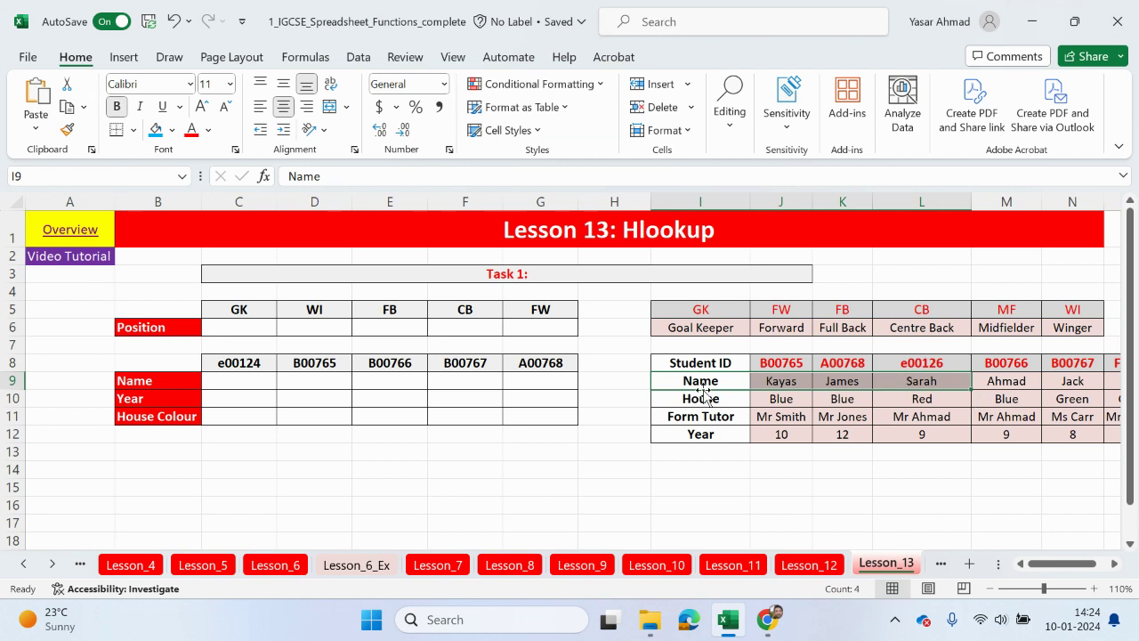
{"action": "left_click_drag", "start_coordinate": [688, 398], "coordinate": [787, 401]}
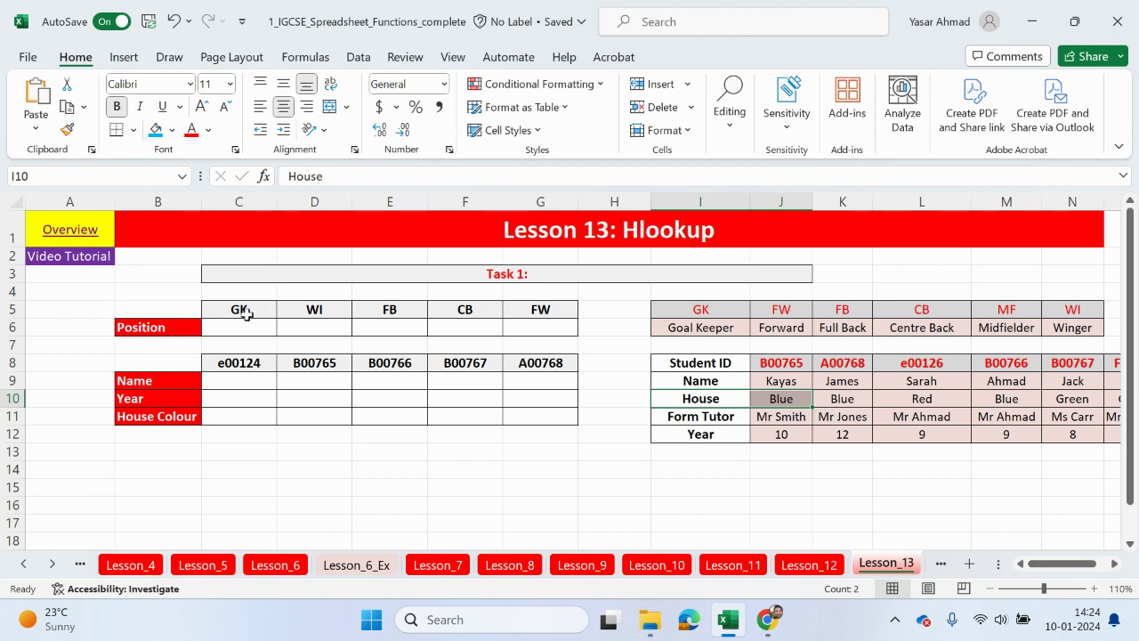
{"action": "left_click_drag", "start_coordinate": [247, 310], "coordinate": [313, 318]}
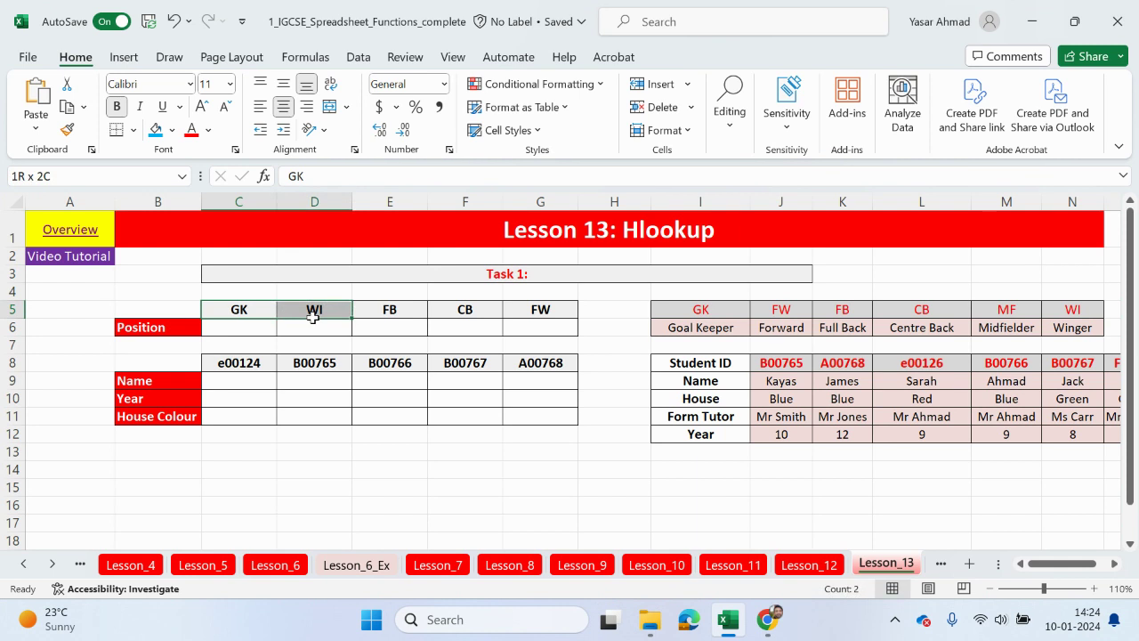
{"action": "left_click_drag", "start_coordinate": [313, 318], "coordinate": [526, 314]}
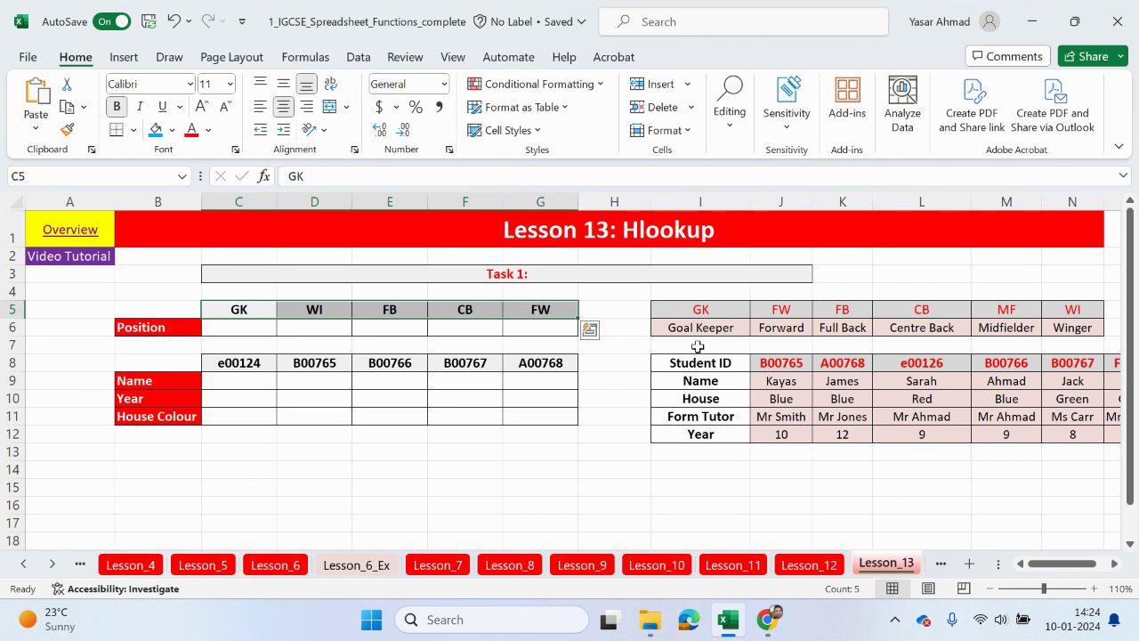
{"action": "left_click_drag", "start_coordinate": [712, 335], "coordinate": [1079, 327]}
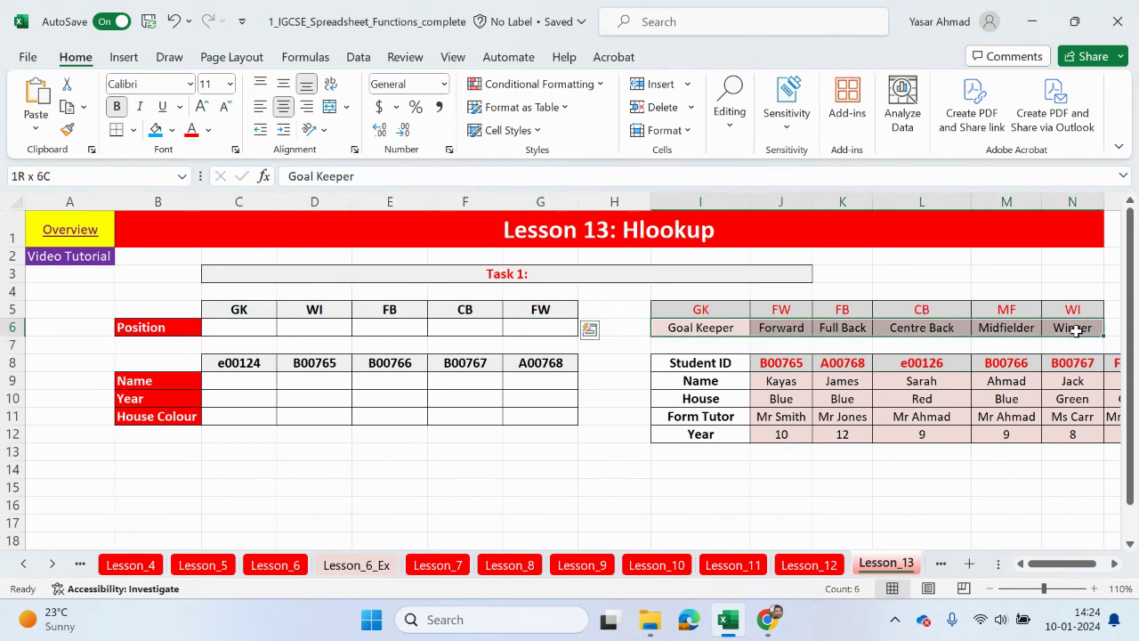
{"action": "left_click", "coordinate": [234, 332]}
- Start an HLOOKUP in C6 on lookup value C5 and the absolute range $I$5:$N$6
{"action": "type", "text": "="}
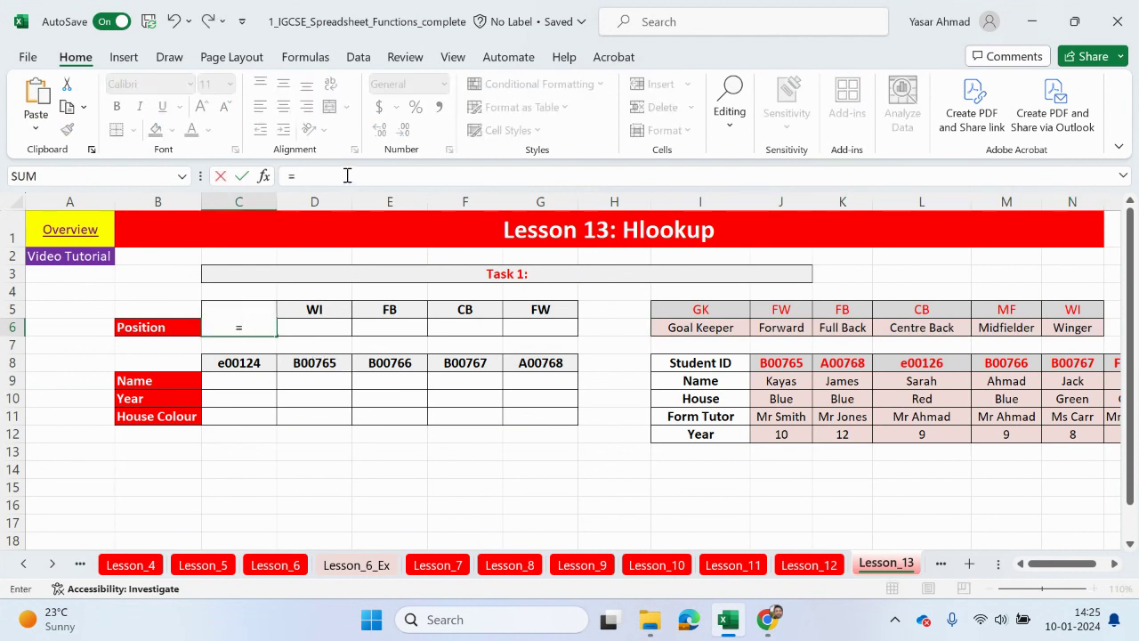
{"action": "key", "text": "Escape"}
{"action": "key", "text": "ctrl+z"}
{"action": "left_click", "coordinate": [263, 329]}
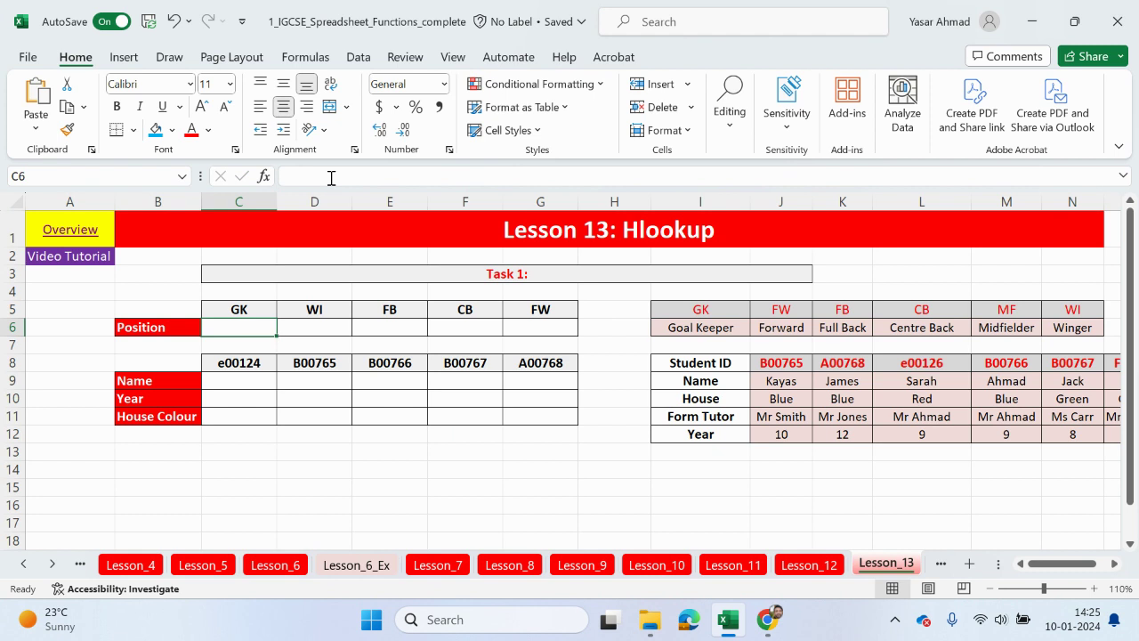
{"action": "type", "text": "=hloo"}
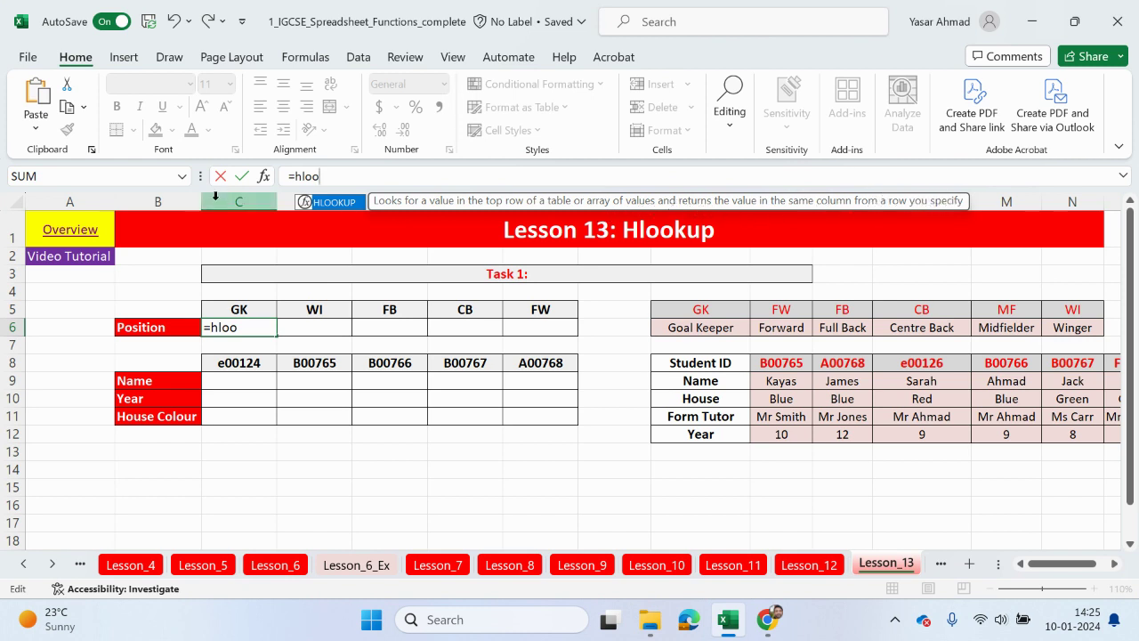
{"action": "double_click", "coordinate": [352, 203]}
{"action": "left_click", "coordinate": [255, 310]}
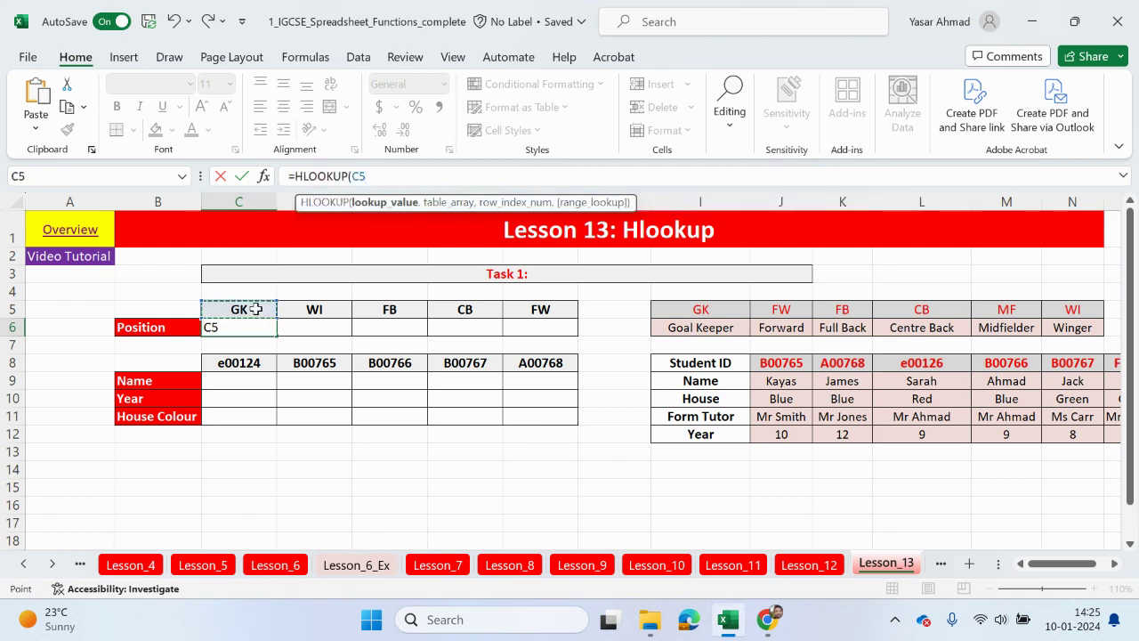
{"action": "type", "text": ","}
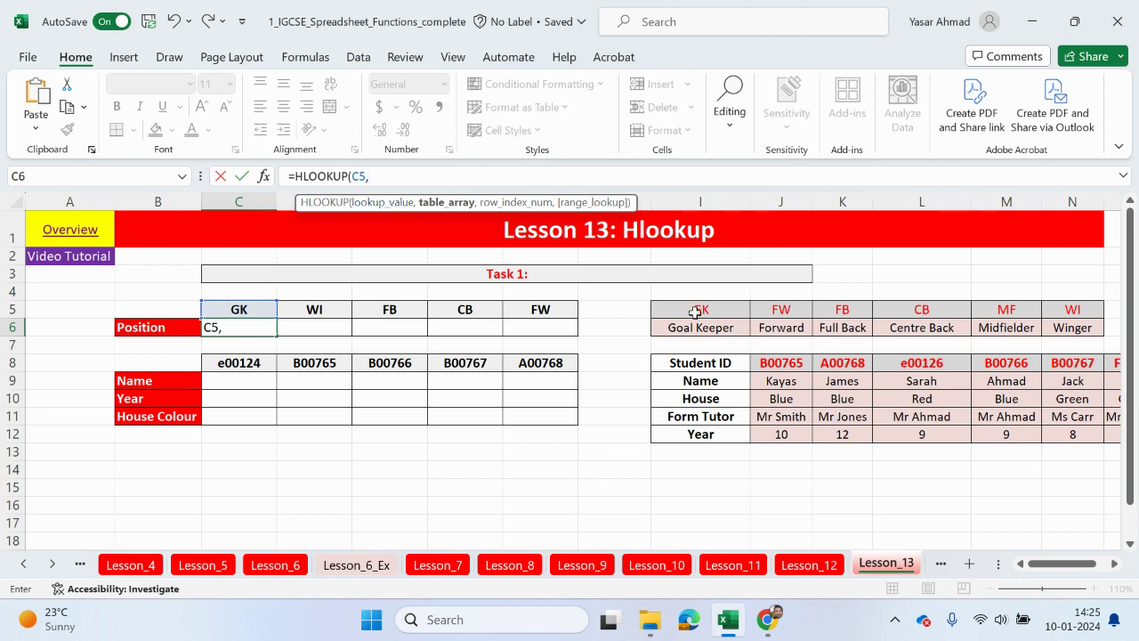
{"action": "left_click_drag", "start_coordinate": [695, 312], "coordinate": [1072, 325]}
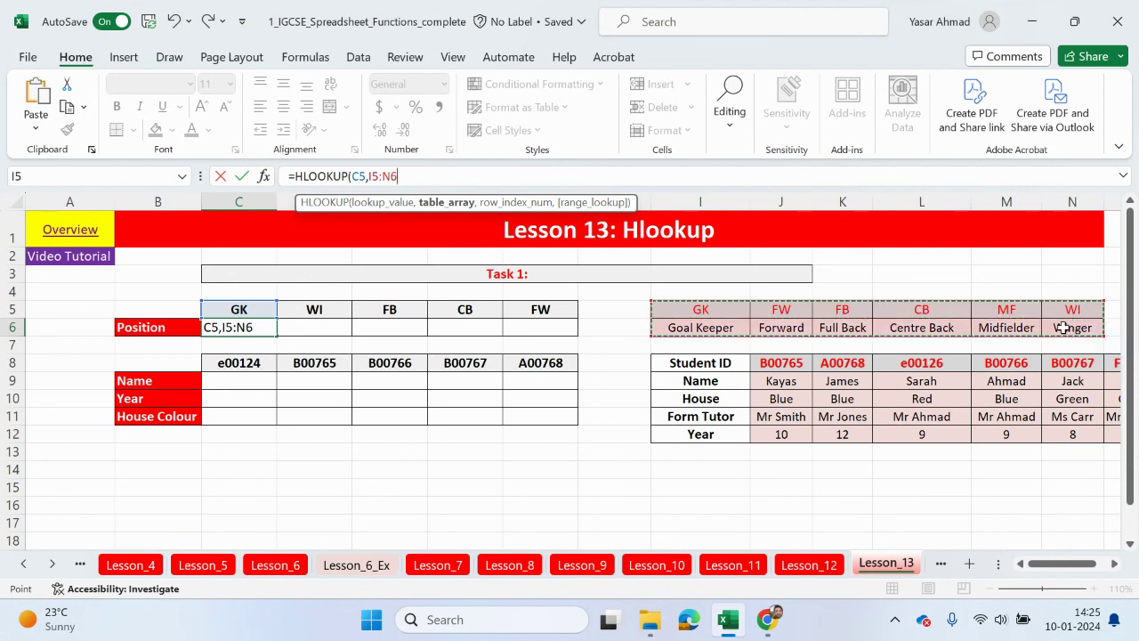
{"action": "key", "text": "F4"}
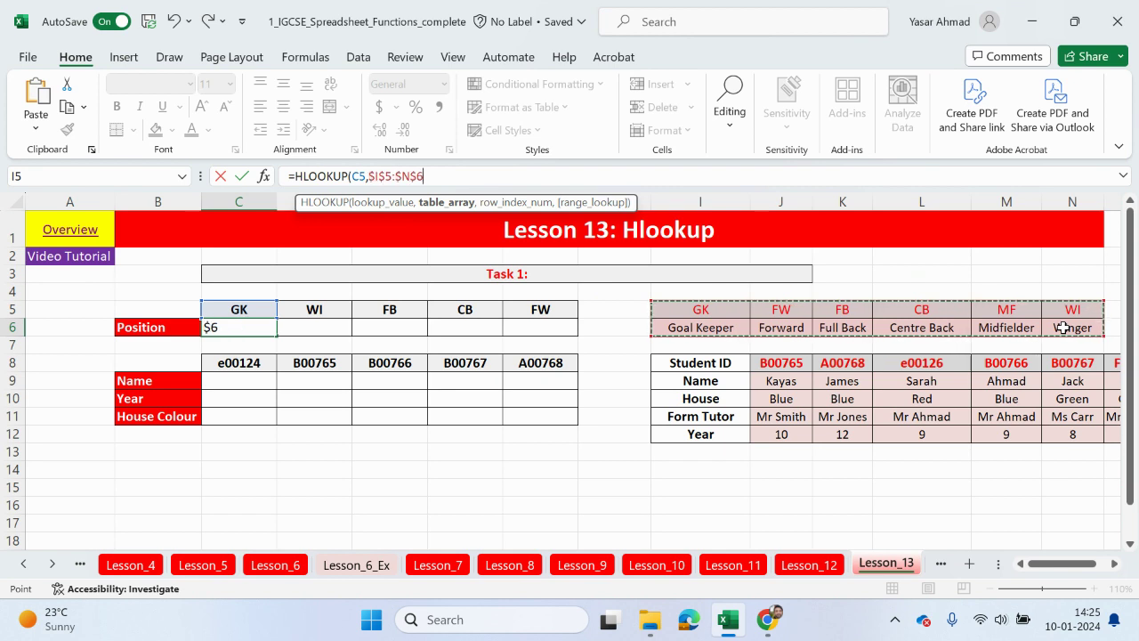
- Finish the C6 formula with row index 2 and FALSE so it shows Goal Keeper
{"action": "type", "text": ",2"}
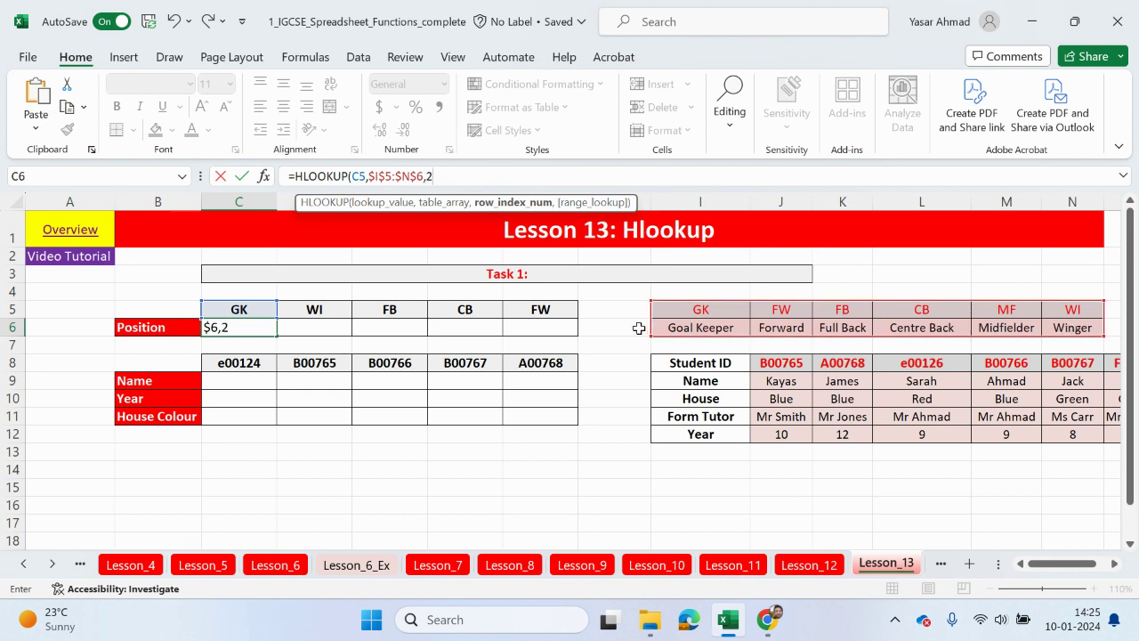
{"action": "type", "text": ","}
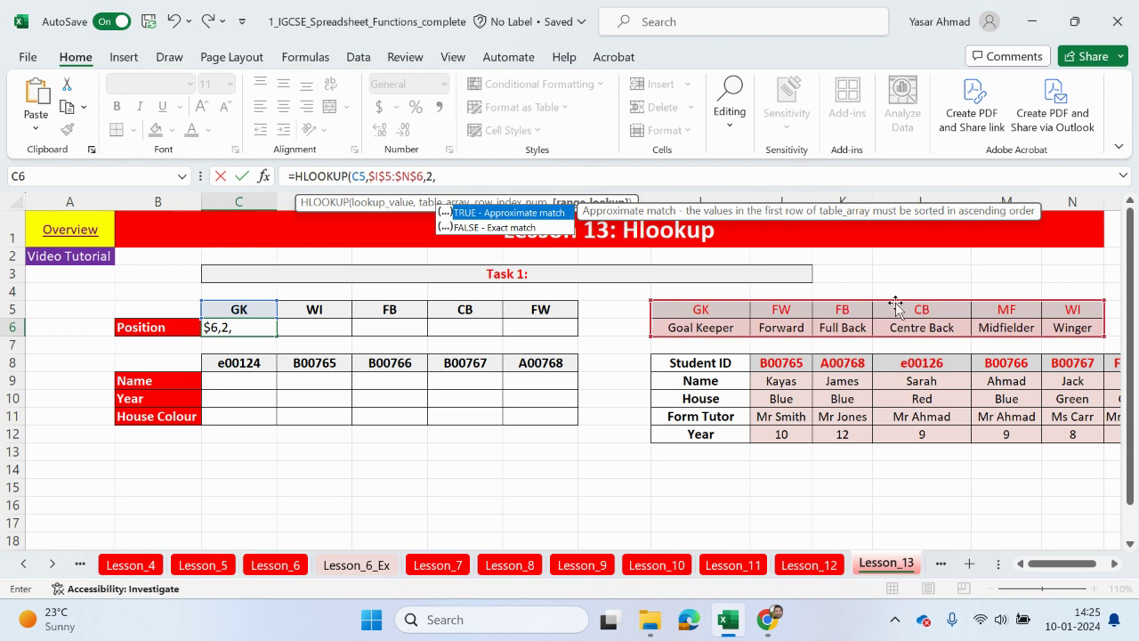
{"action": "double_click", "coordinate": [469, 229]}
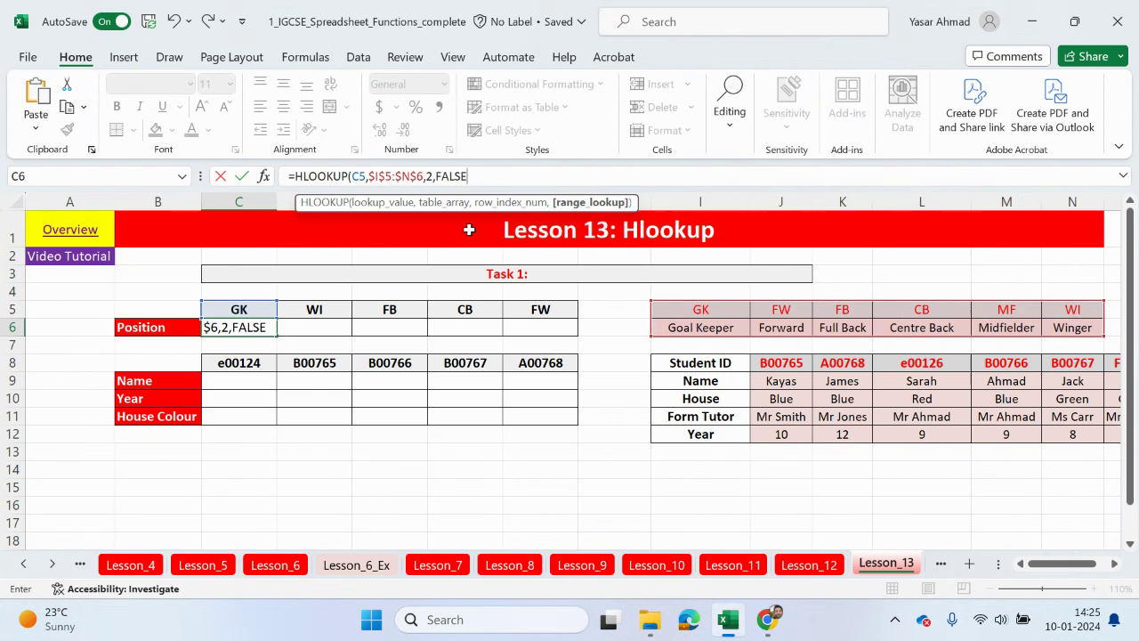
{"action": "type", "text": ")"}
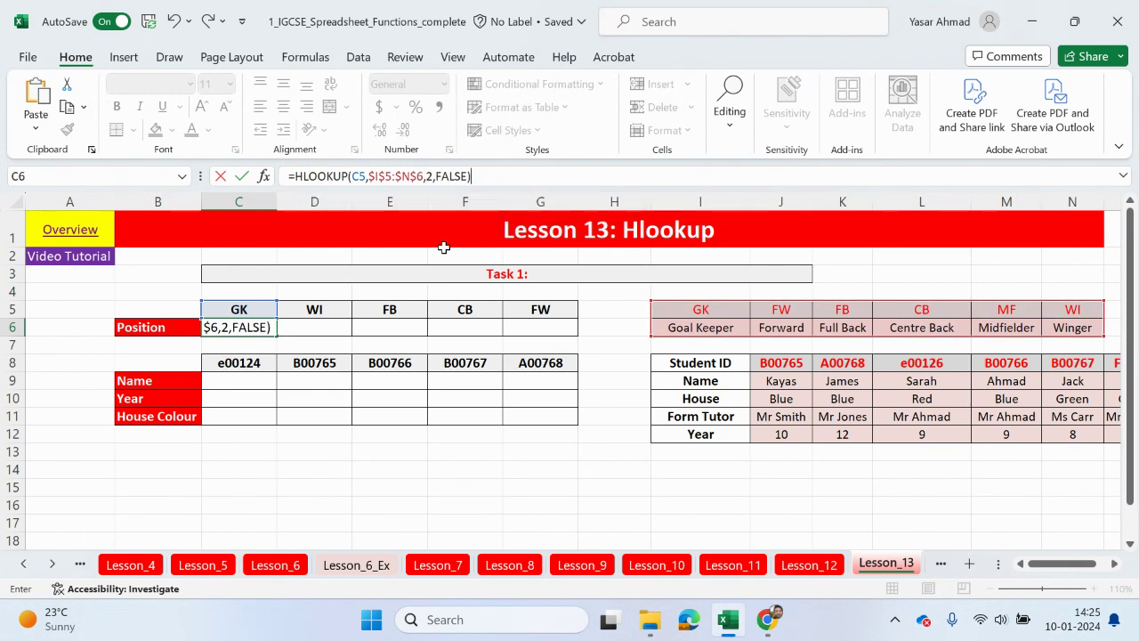
{"action": "key", "text": "Return"}
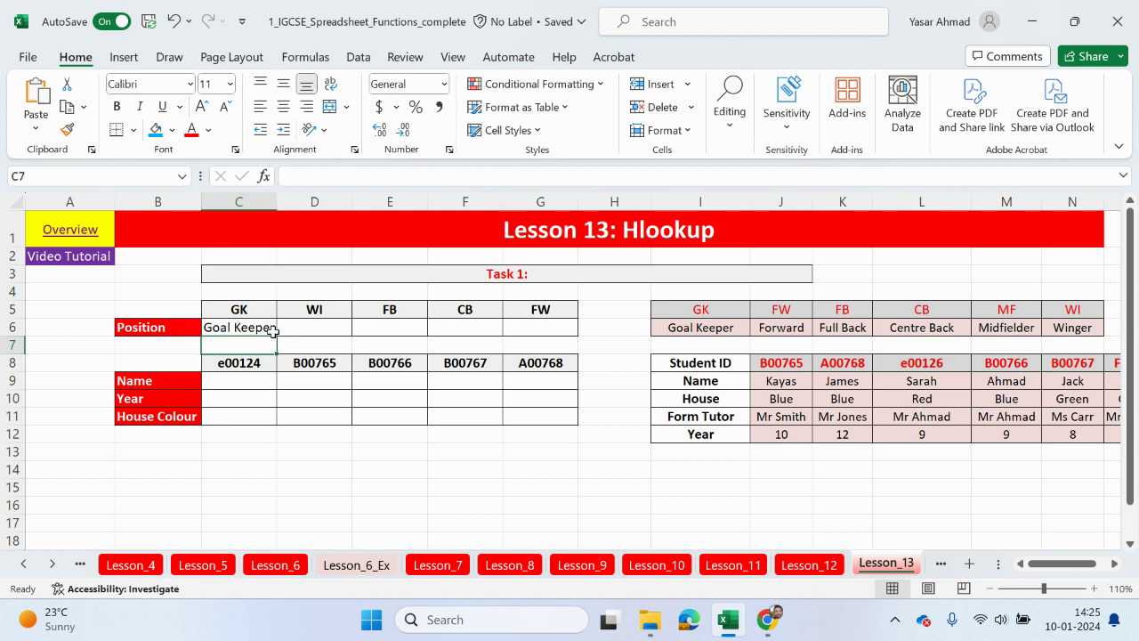
{"action": "left_click", "coordinate": [269, 330]}
- Fill the C6 lookup across to G6 and confirm that F6 returns Centre Back
{"action": "left_click_drag", "start_coordinate": [276, 336], "coordinate": [563, 344]}
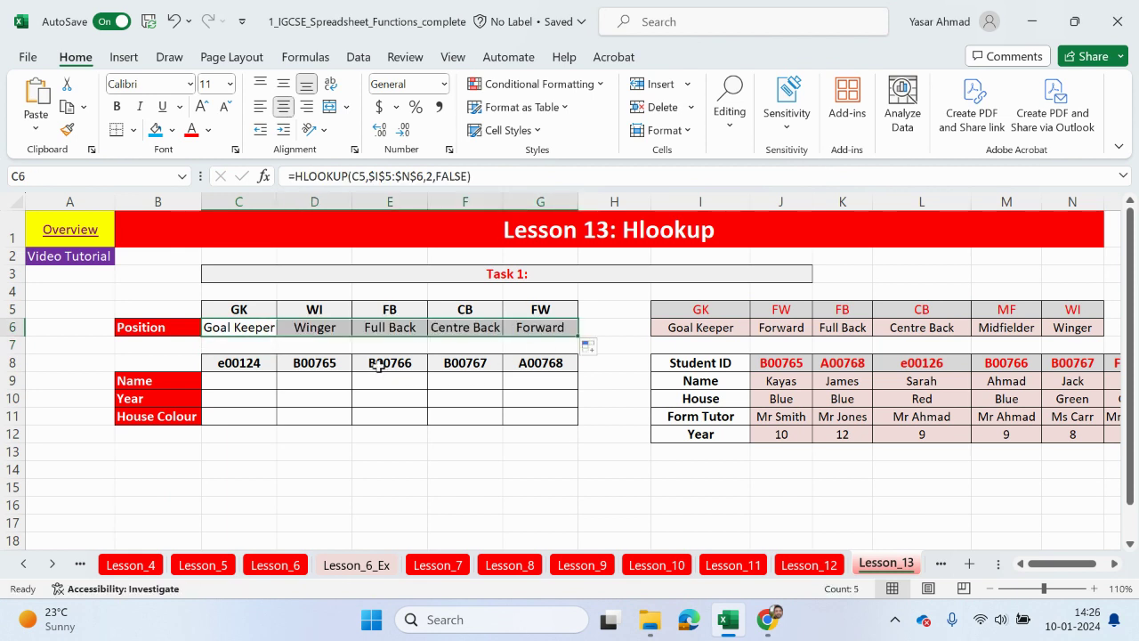
{"action": "double_click", "coordinate": [471, 328]}
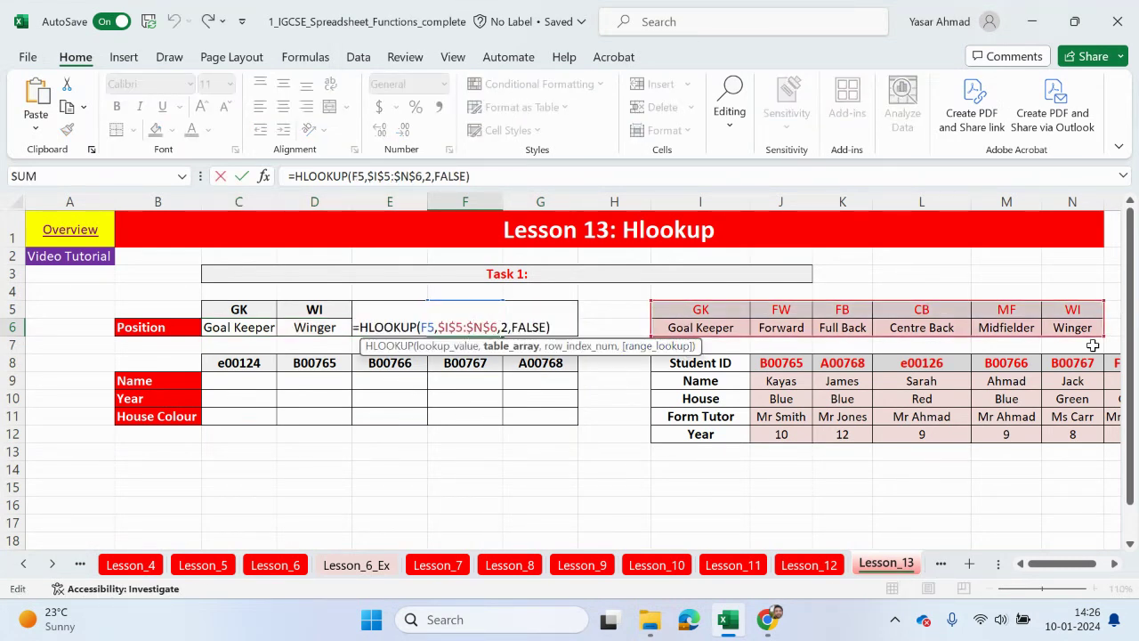
{"action": "key", "text": "Return"}
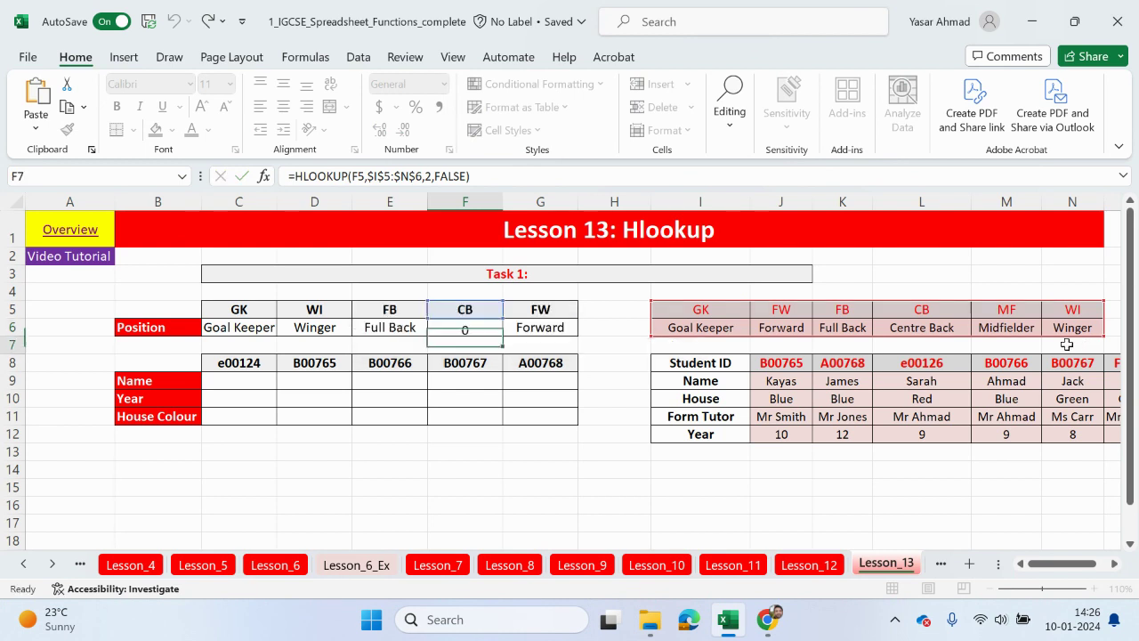
{"action": "left_click", "coordinate": [1112, 565]}
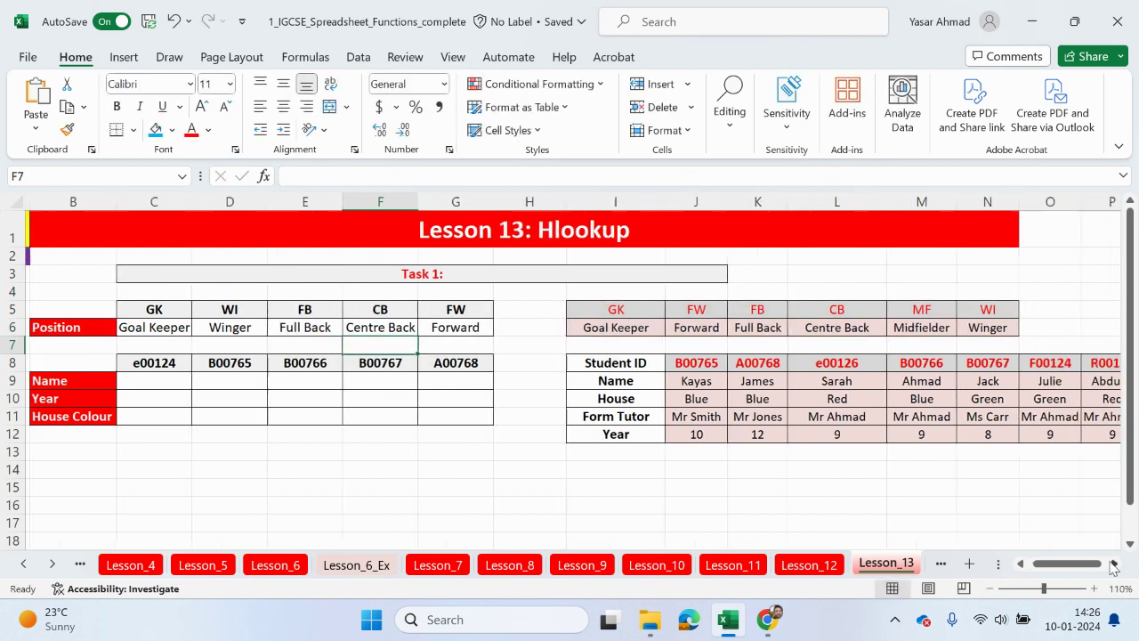
{"action": "left_click", "coordinate": [1113, 564]}
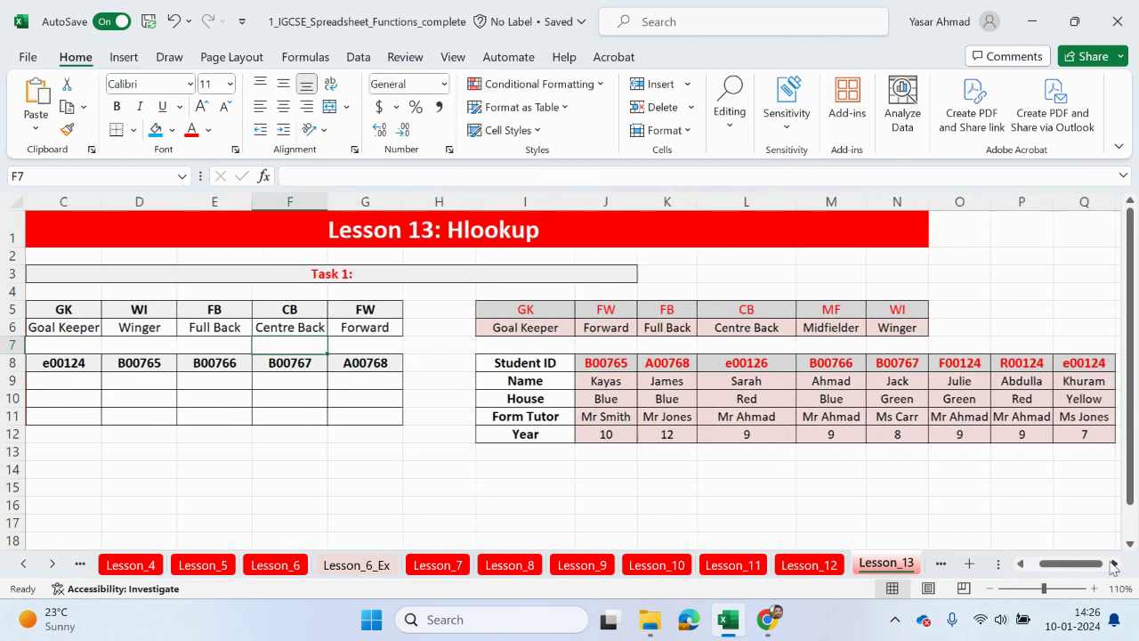
{"action": "left_click", "coordinate": [989, 590]}
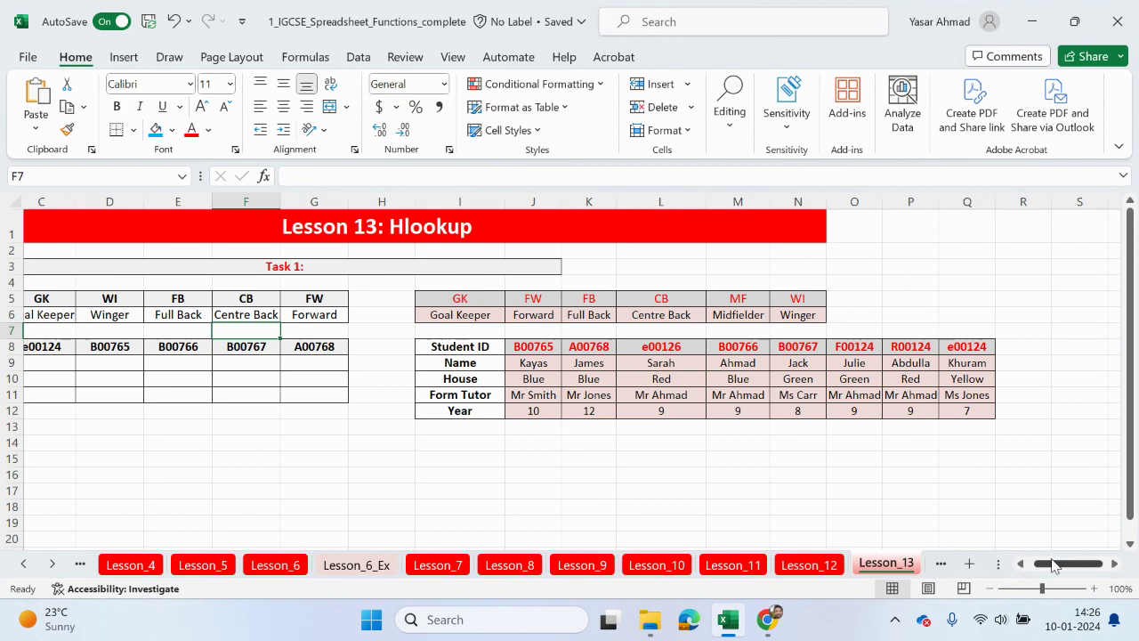
{"action": "left_click_drag", "start_coordinate": [1059, 564], "coordinate": [1052, 566]}
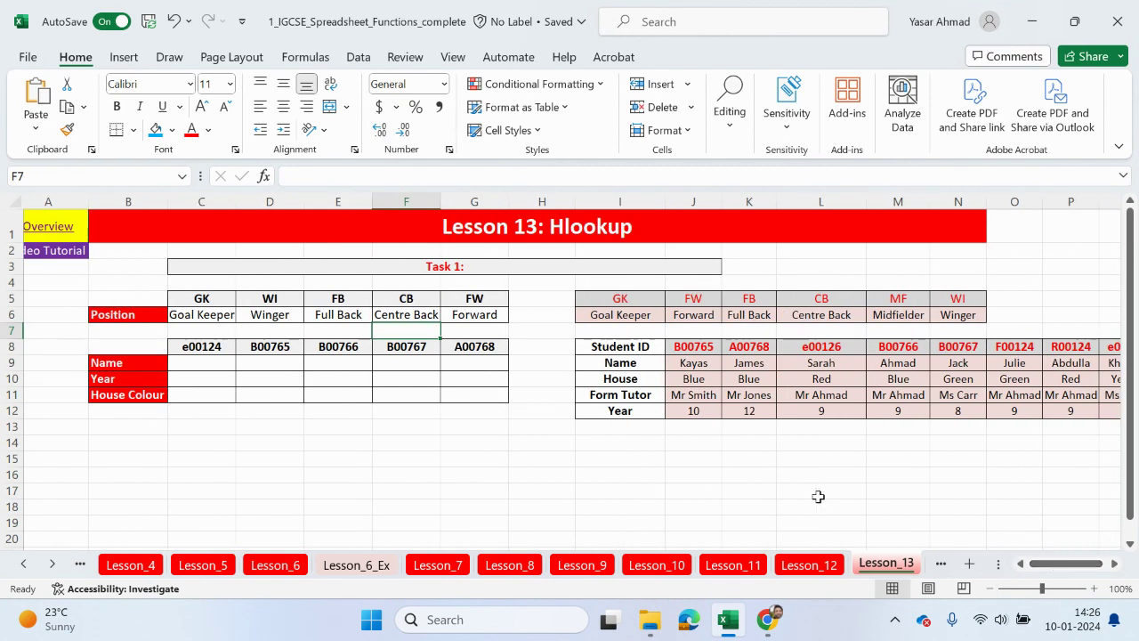
{"action": "left_click", "coordinate": [203, 347]}
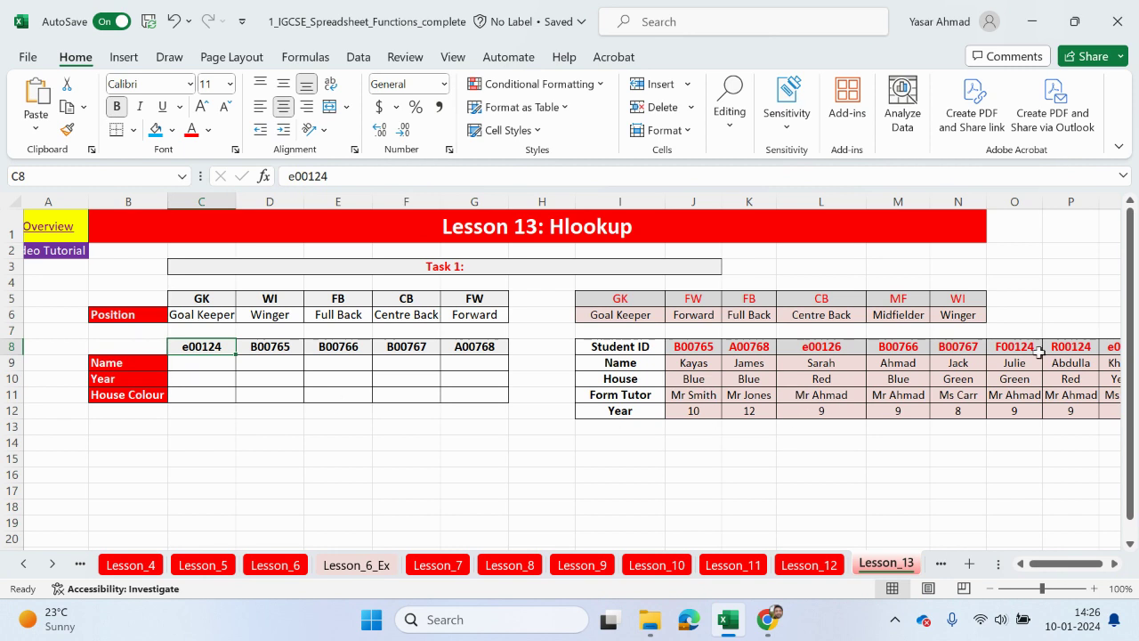
{"action": "left_click", "coordinate": [1113, 564]}
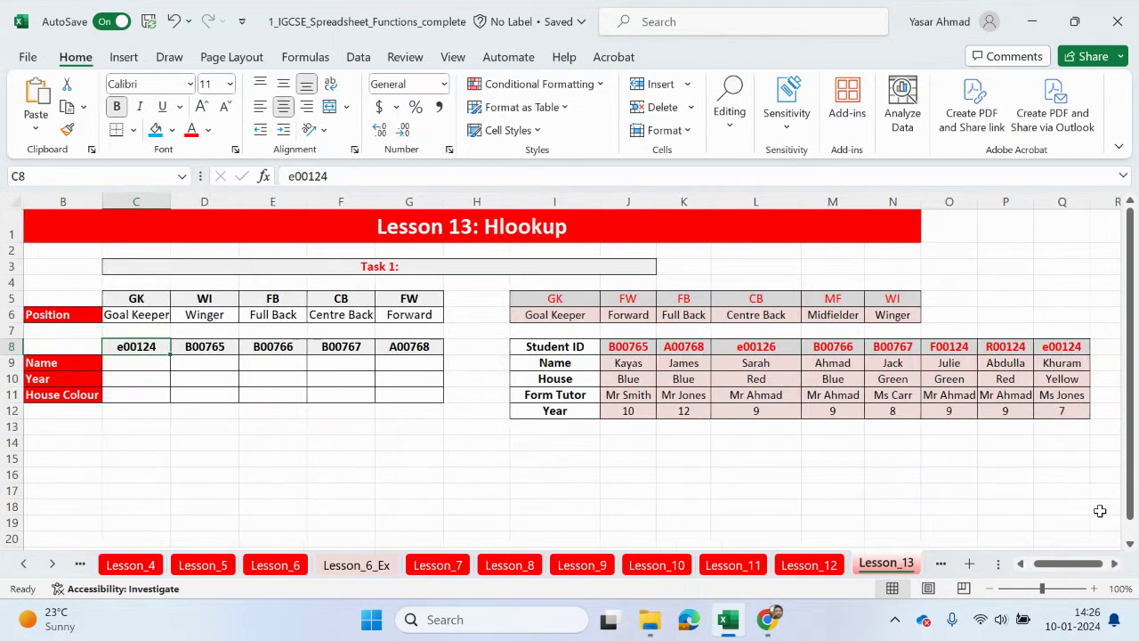
{"action": "left_click", "coordinate": [1066, 363]}
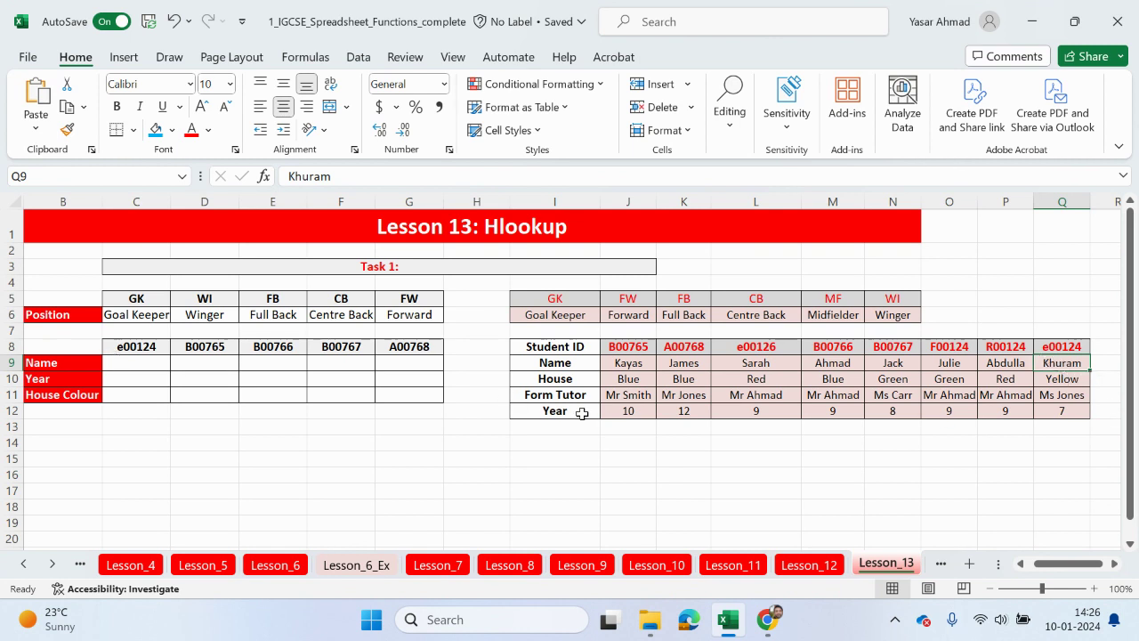
{"action": "left_click_drag", "start_coordinate": [1068, 346], "coordinate": [1063, 414]}
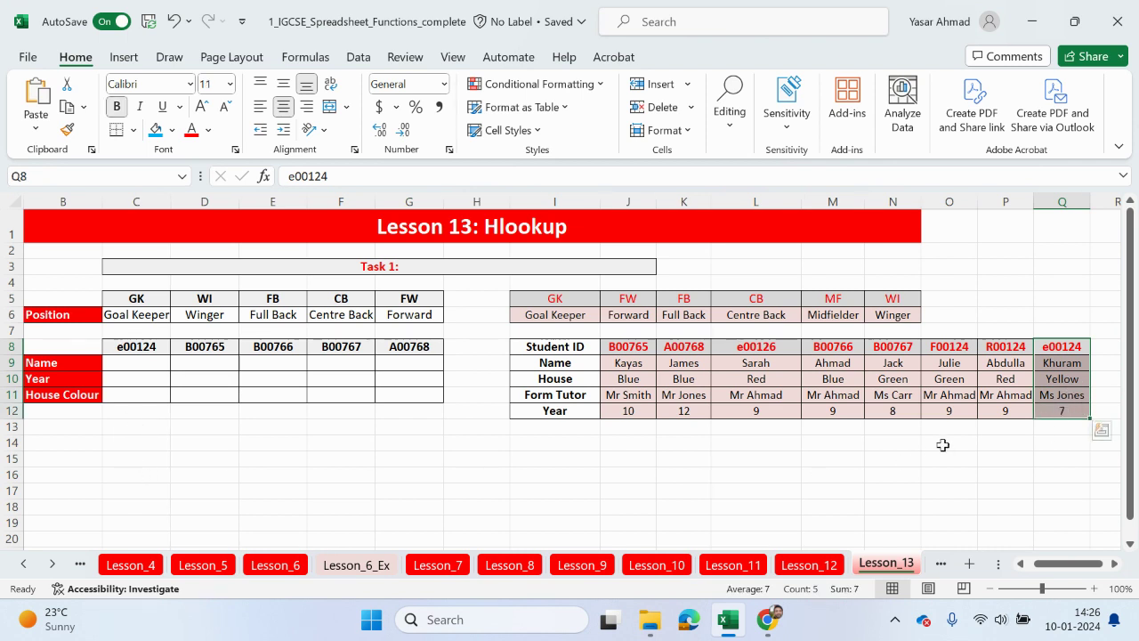
{"action": "left_click", "coordinate": [1051, 377]}
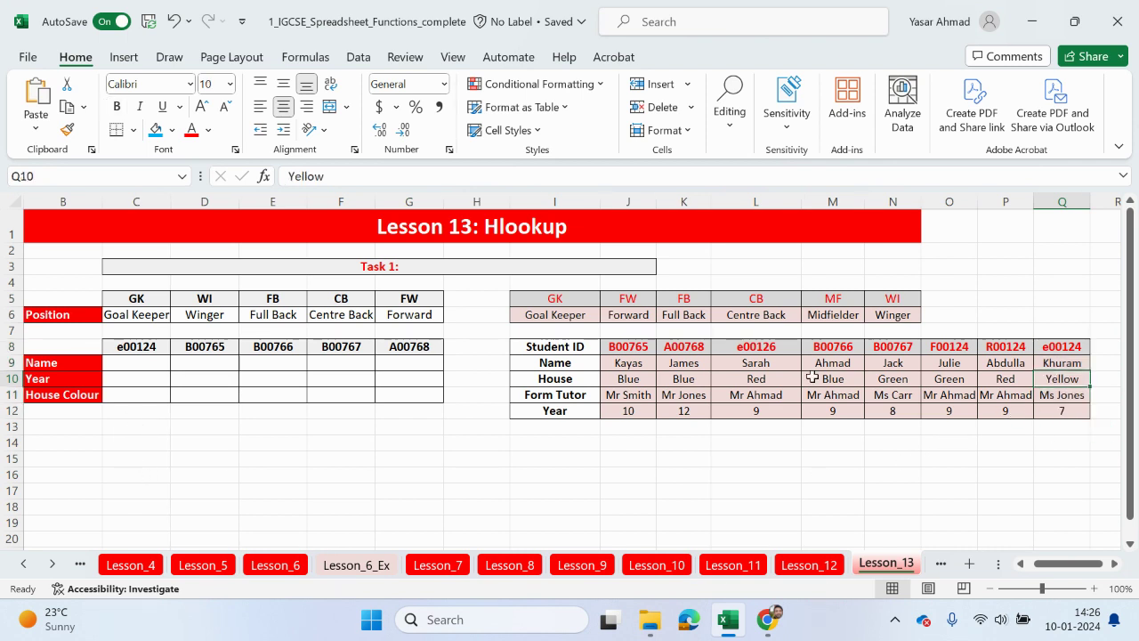
{"action": "left_click", "coordinate": [144, 362]}
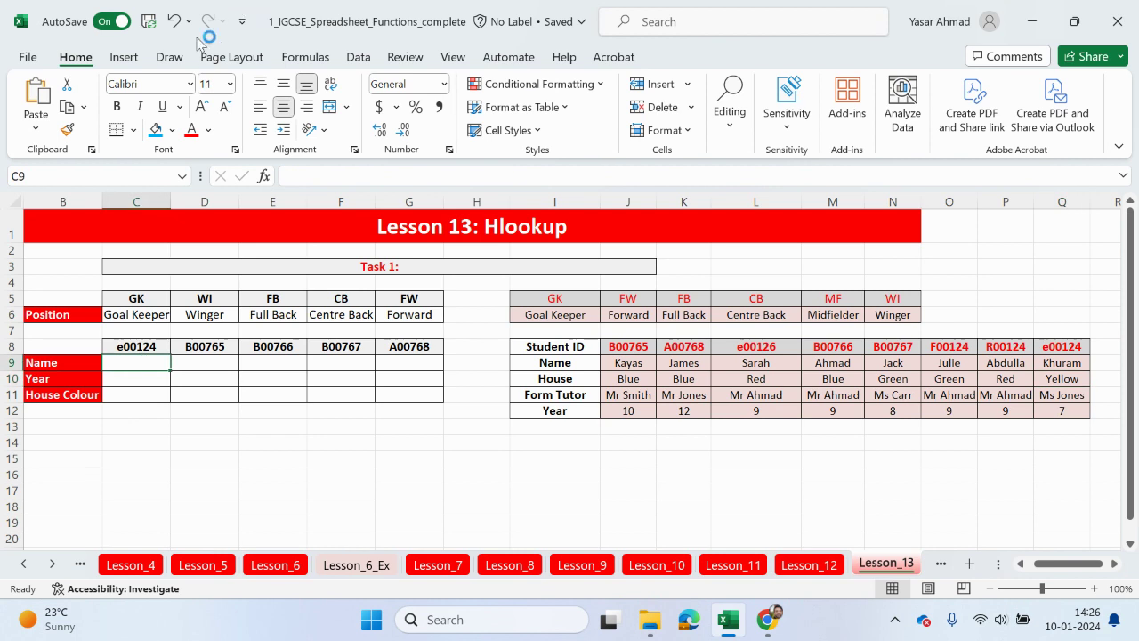
- Begin an HLOOKUP in C9 on C8 and range J8:Q9, dismissing the too-few-arguments warning
{"action": "left_click", "coordinate": [312, 177]}
{"action": "type", "text": "=hl"}
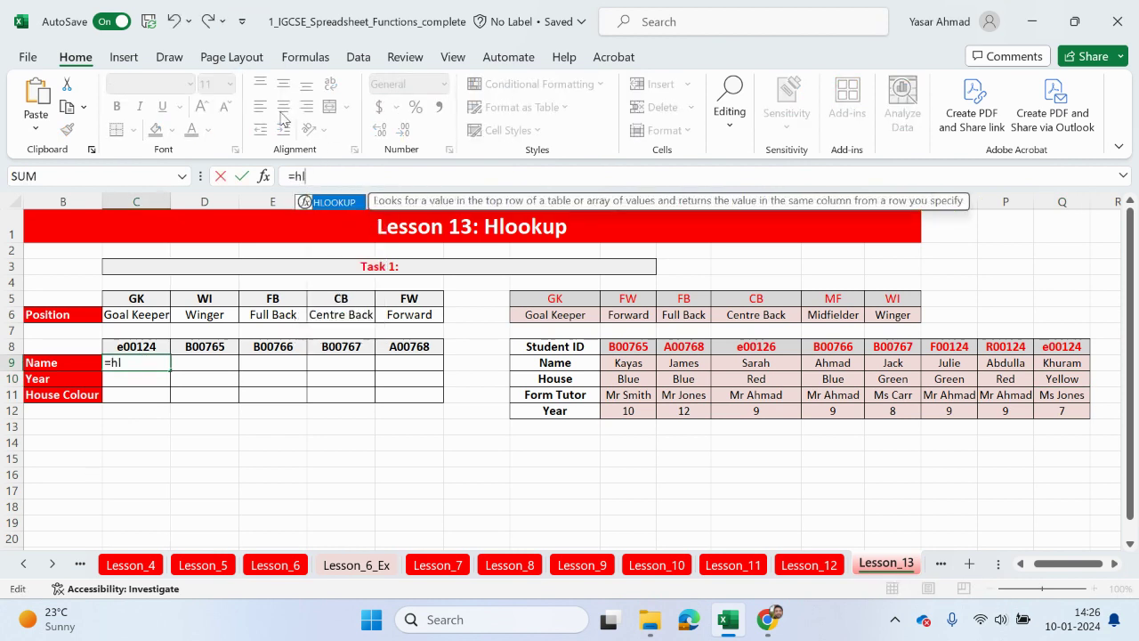
{"action": "double_click", "coordinate": [334, 202]}
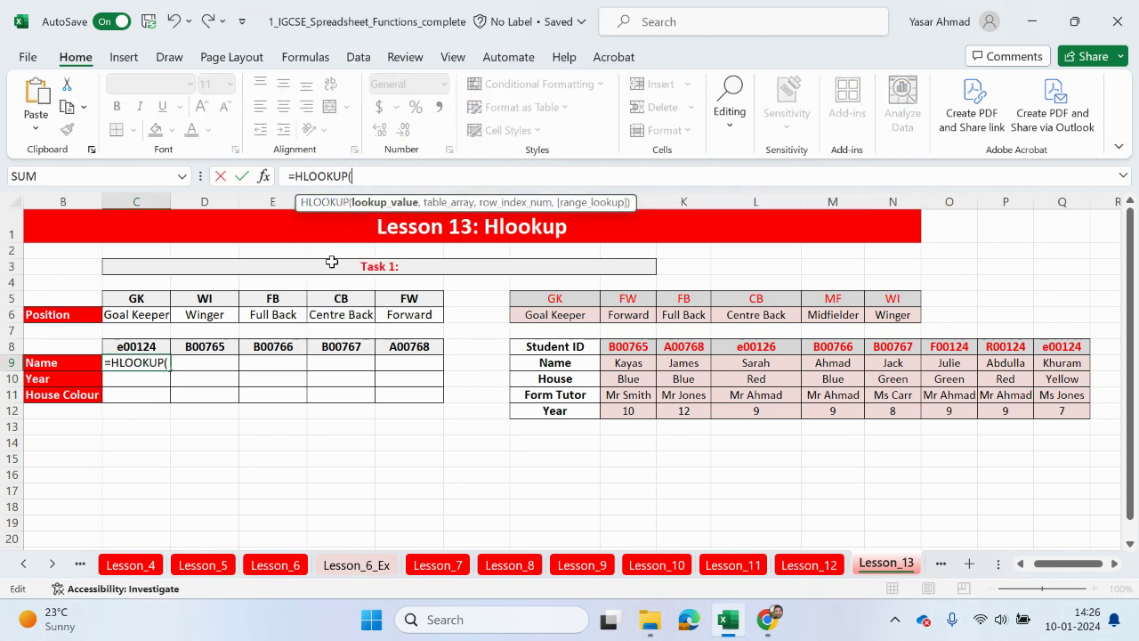
{"action": "left_click", "coordinate": [134, 347]}
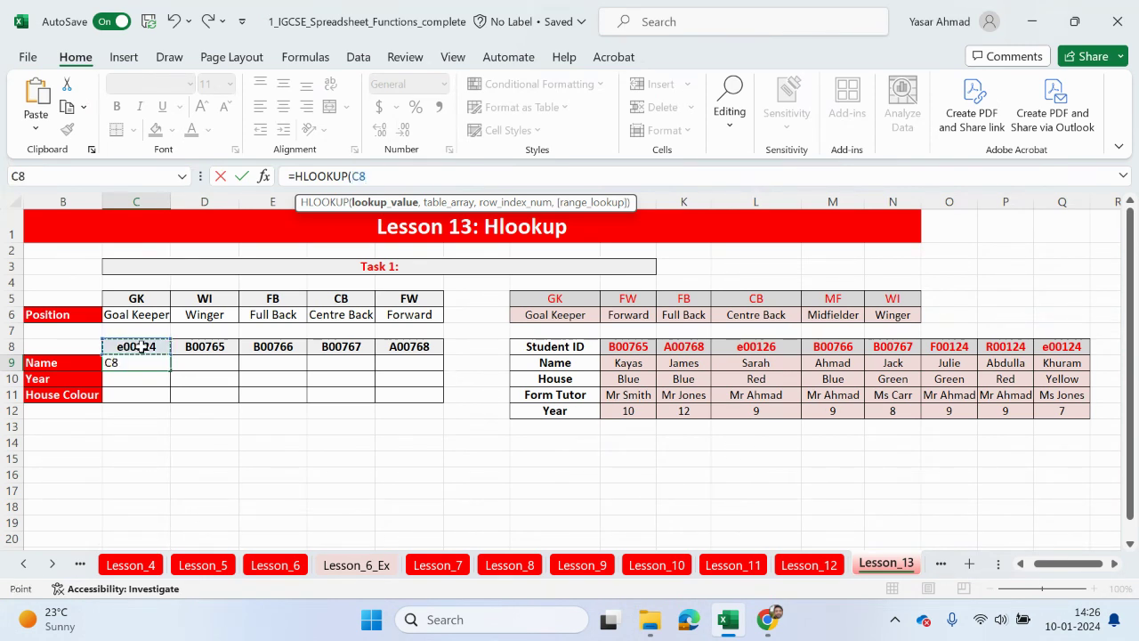
{"action": "type", "text": ","}
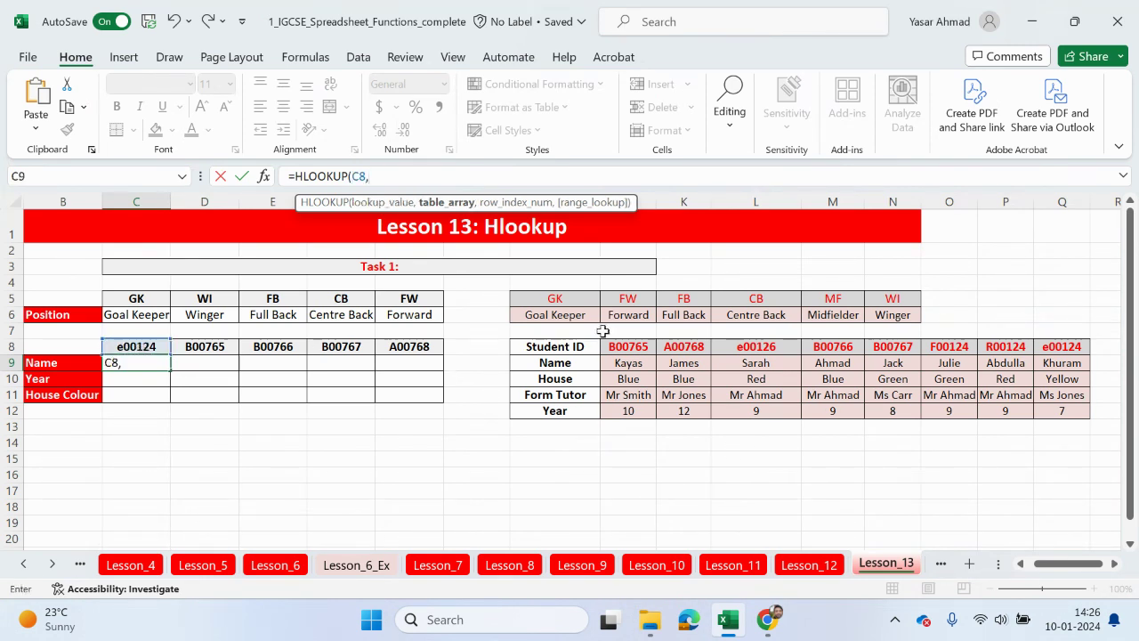
{"action": "left_click_drag", "start_coordinate": [623, 348], "coordinate": [1050, 363]}
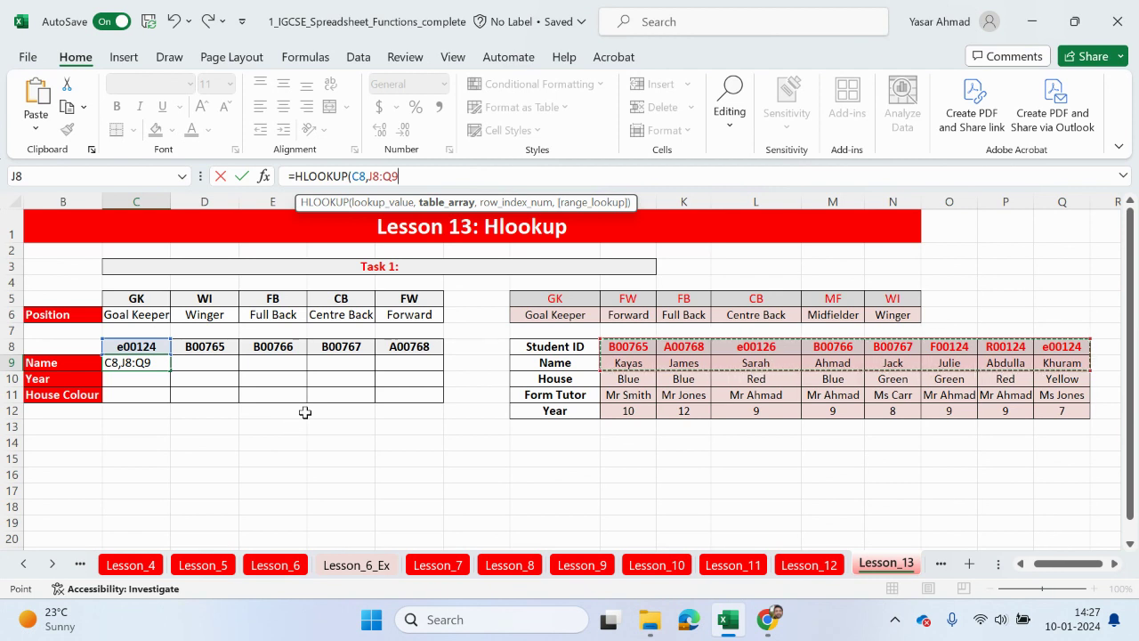
{"action": "key", "text": "Return"}
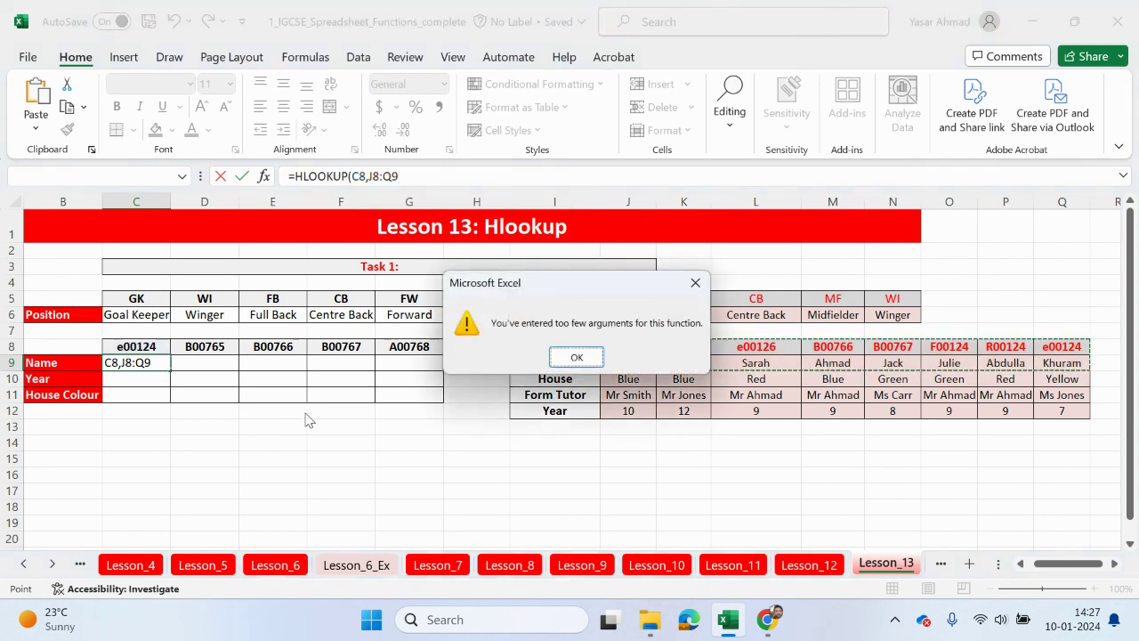
{"action": "left_click", "coordinate": [707, 281]}
{"action": "left_click", "coordinate": [650, 280]}
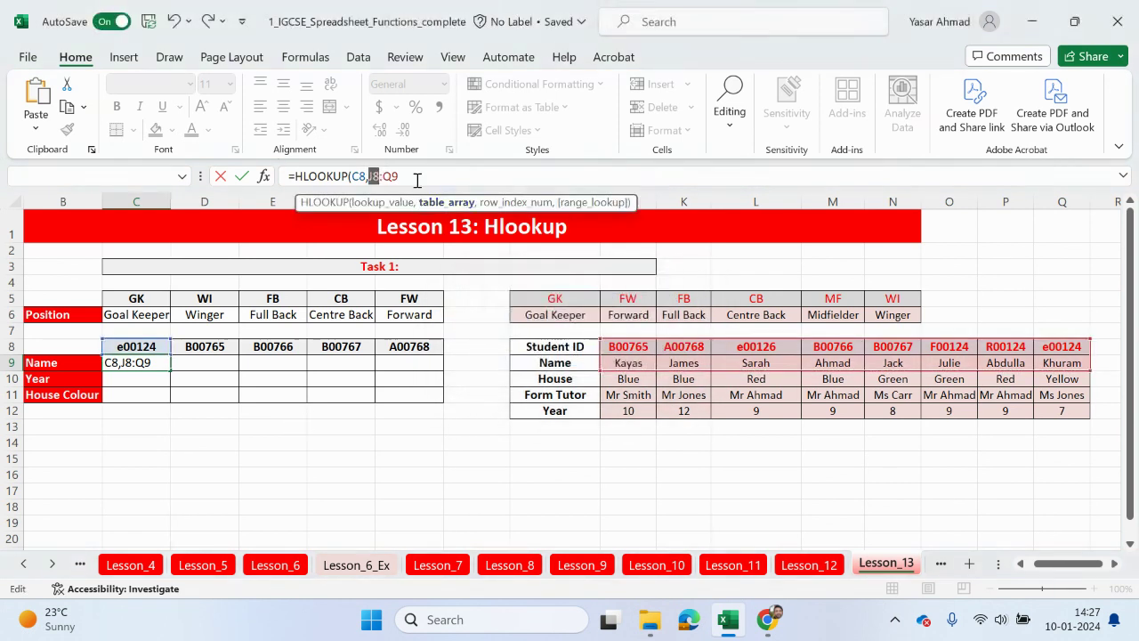
- Complete C9 as =HLOOKUP(C8,$J$8:$Q$9,2,FALSE) and fill it across to G9
{"action": "left_click_drag", "start_coordinate": [399, 177], "coordinate": [368, 177]}
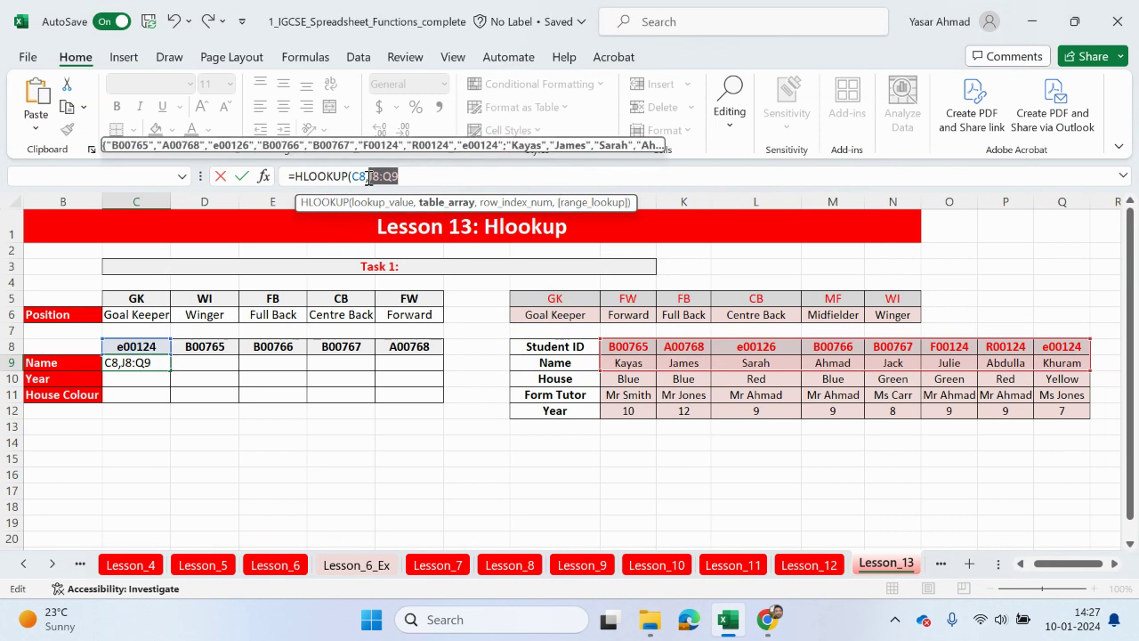
{"action": "key", "text": "F4"}
{"action": "left_click", "coordinate": [446, 175]}
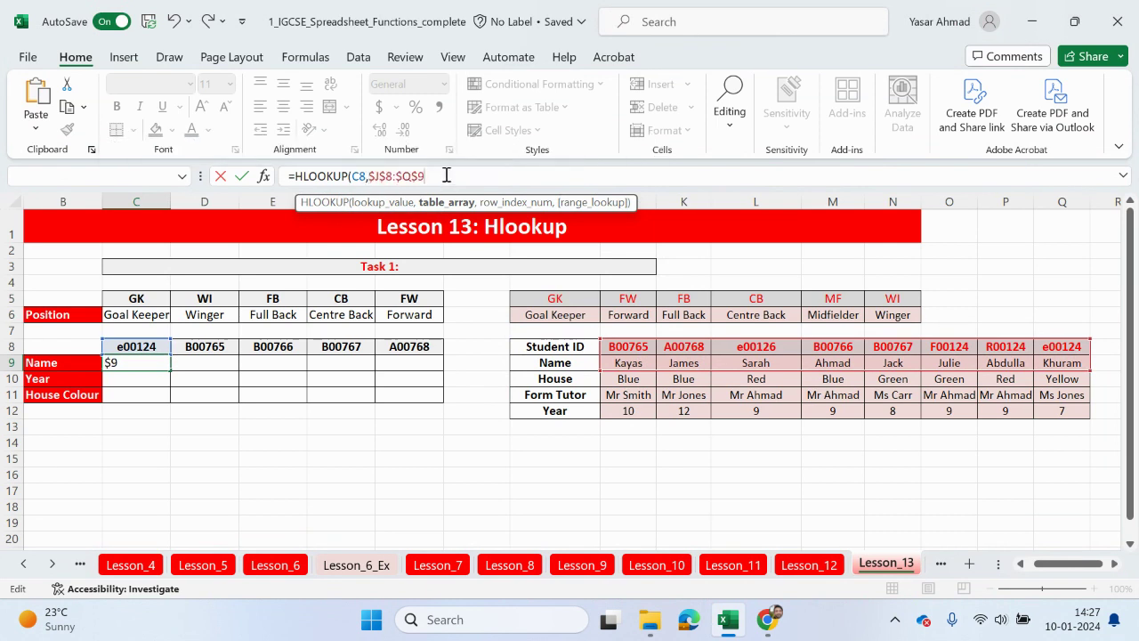
{"action": "type", "text": ","}
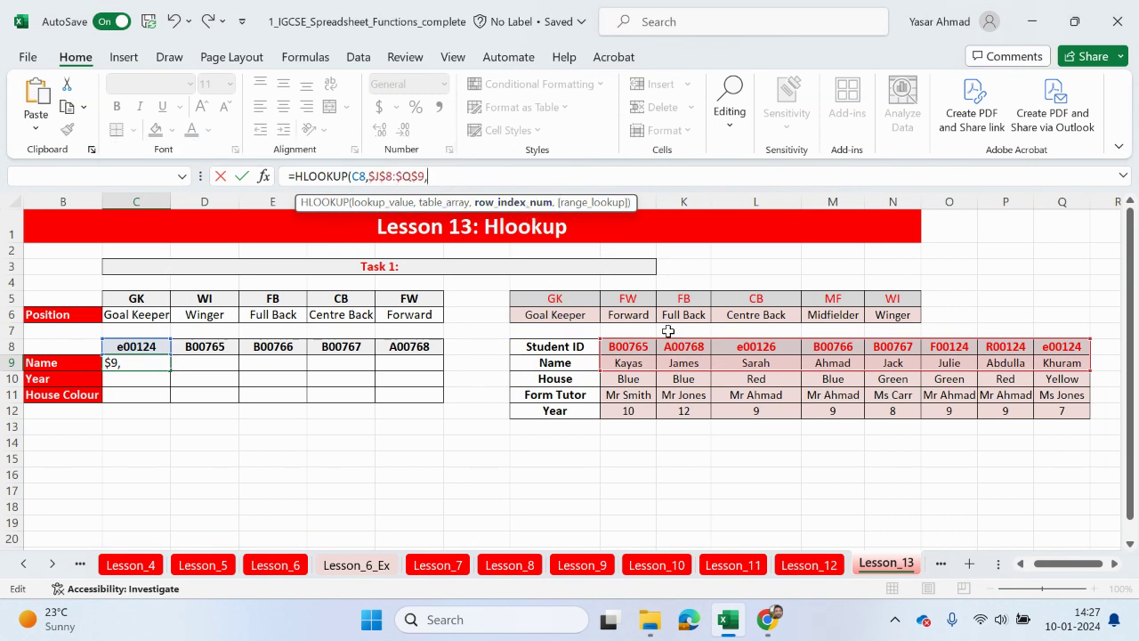
{"action": "type", "text": "2"}
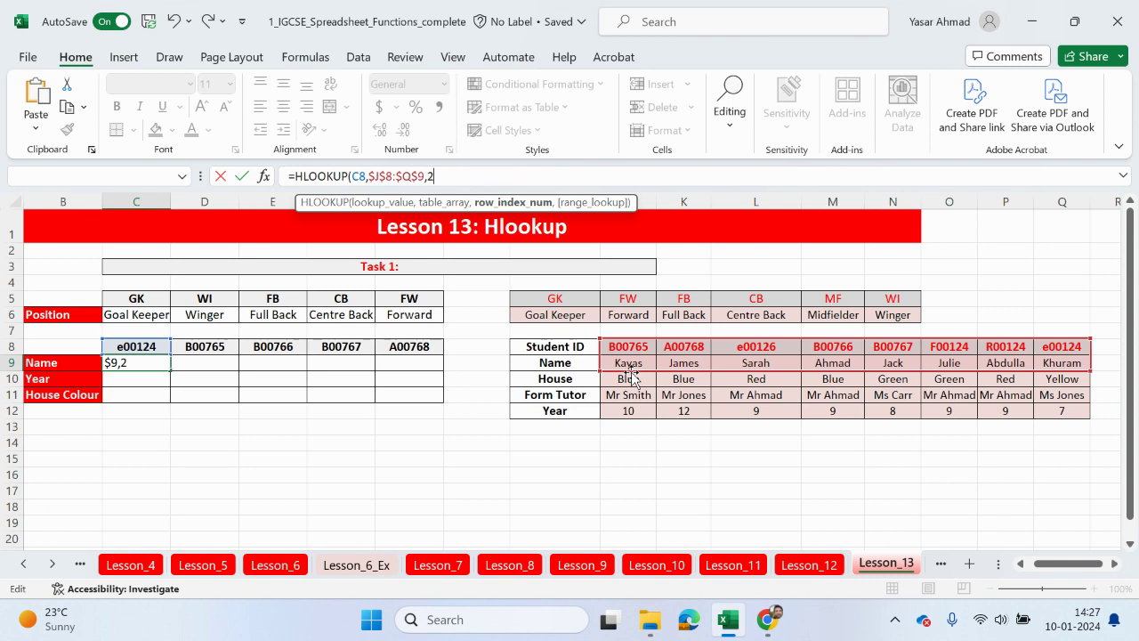
{"action": "type", "text": ","}
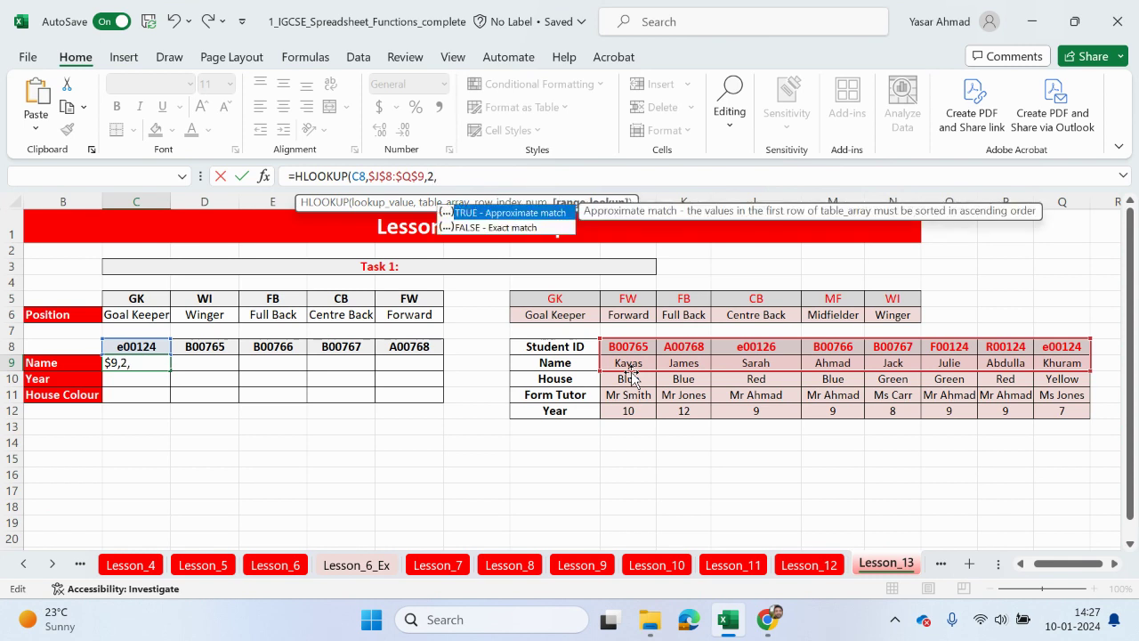
{"action": "double_click", "coordinate": [513, 227]}
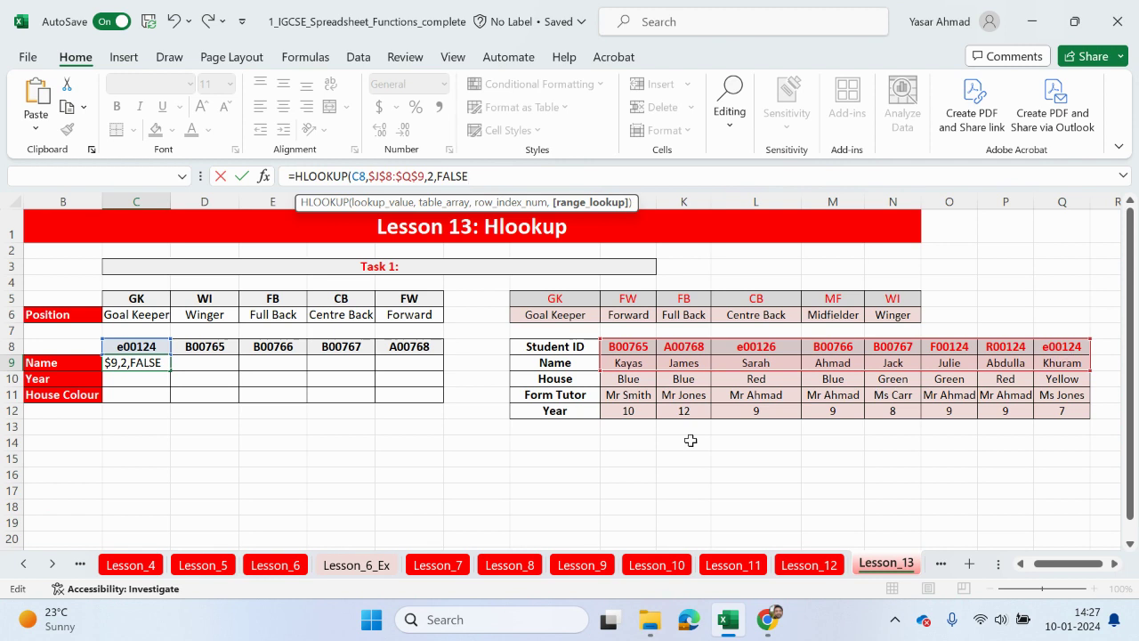
{"action": "key", "text": "Return"}
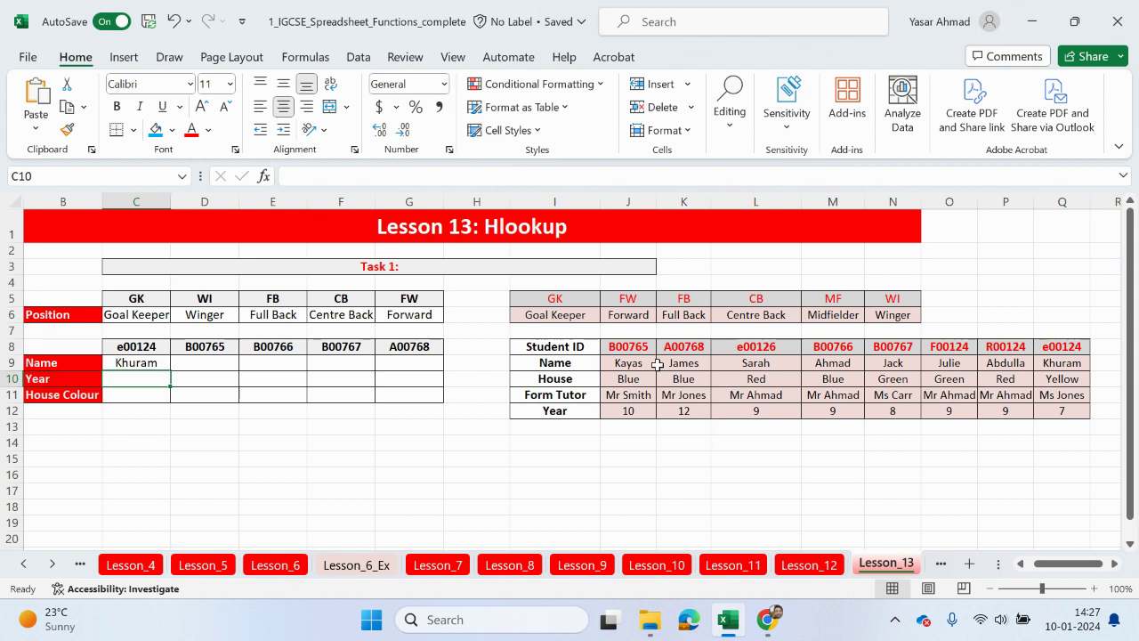
{"action": "left_click", "coordinate": [137, 367]}
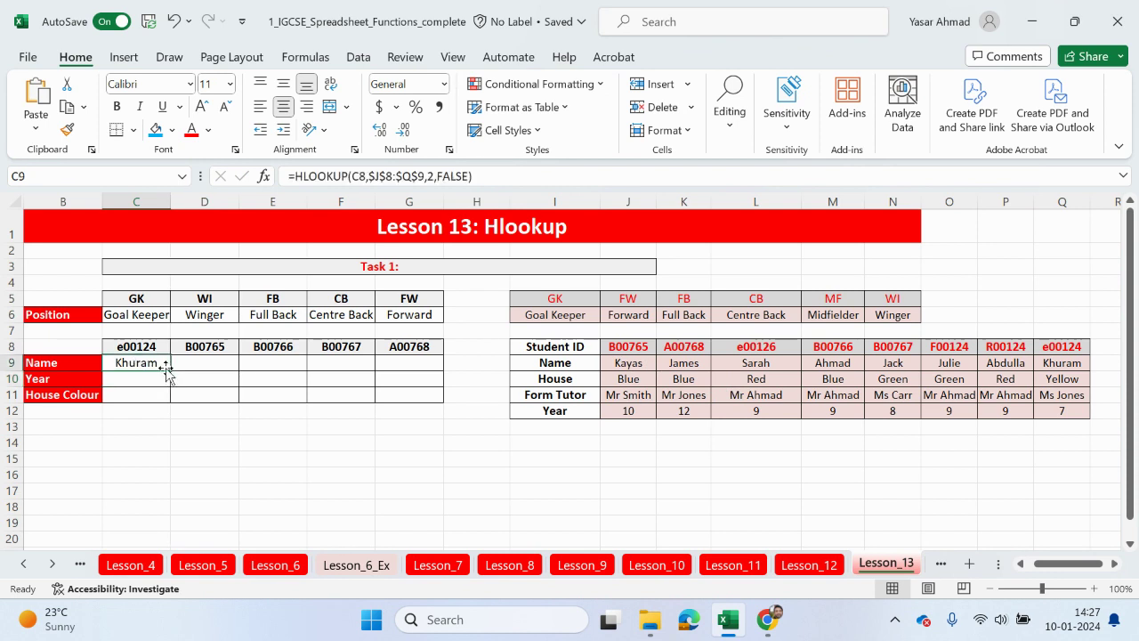
{"action": "left_click_drag", "start_coordinate": [168, 370], "coordinate": [408, 371]}
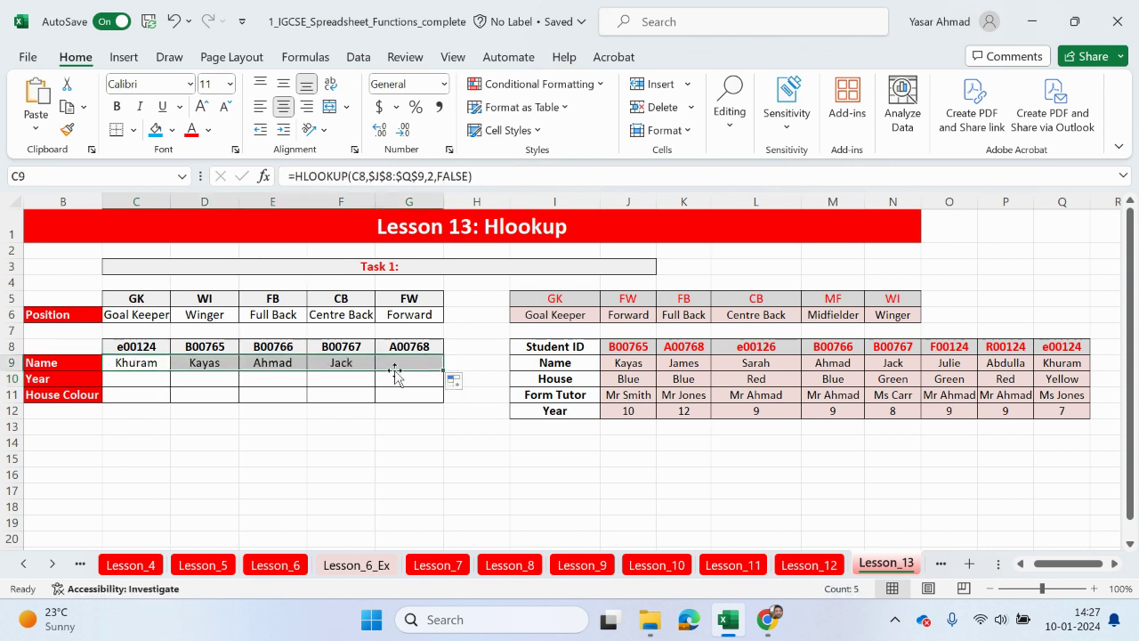
- Start the C10 Year formula as an HLOOKUP on C8 and range J8:Q12
{"action": "left_click", "coordinate": [135, 381]}
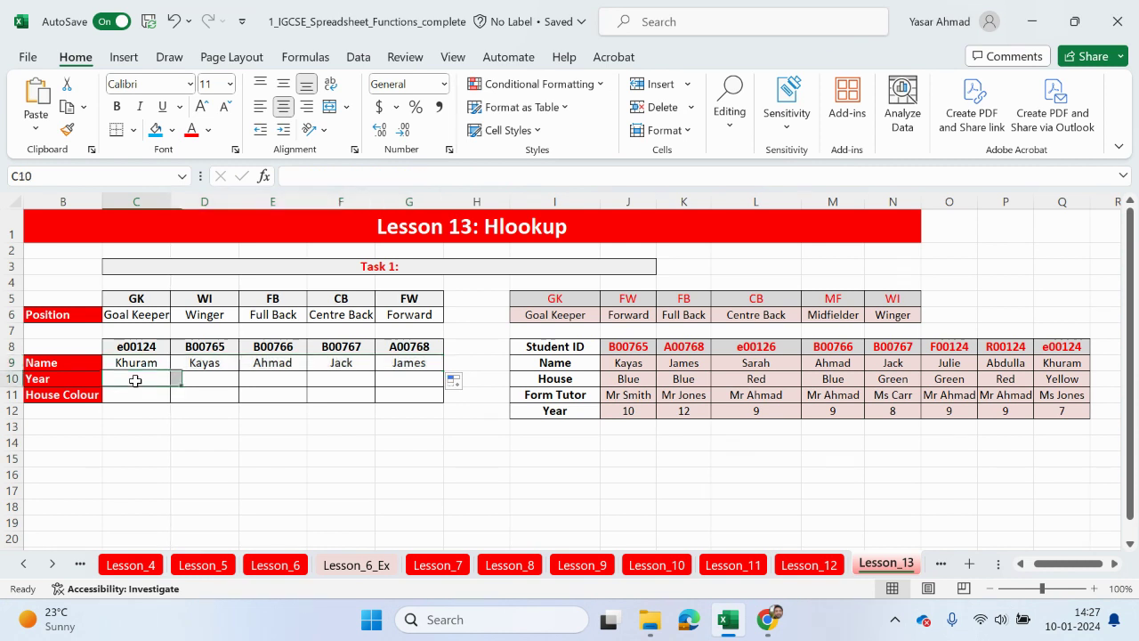
{"action": "type", "text": "=hl"}
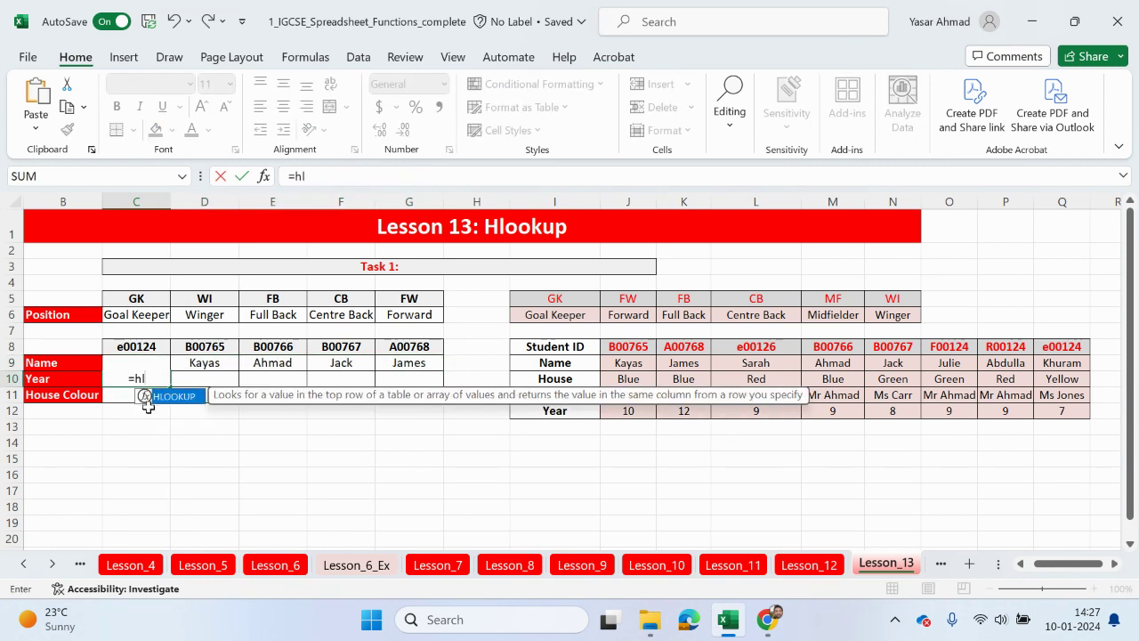
{"action": "key", "text": "BackSpace"}
{"action": "key", "text": "Escape"}
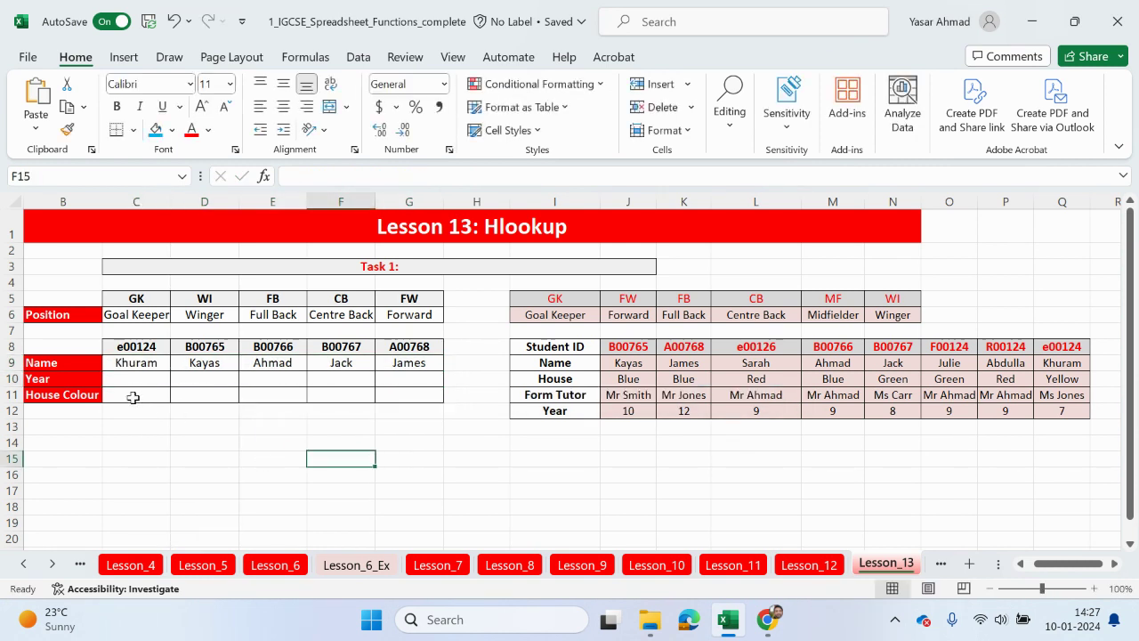
{"action": "left_click", "coordinate": [314, 178]}
{"action": "type", "text": "=h"}
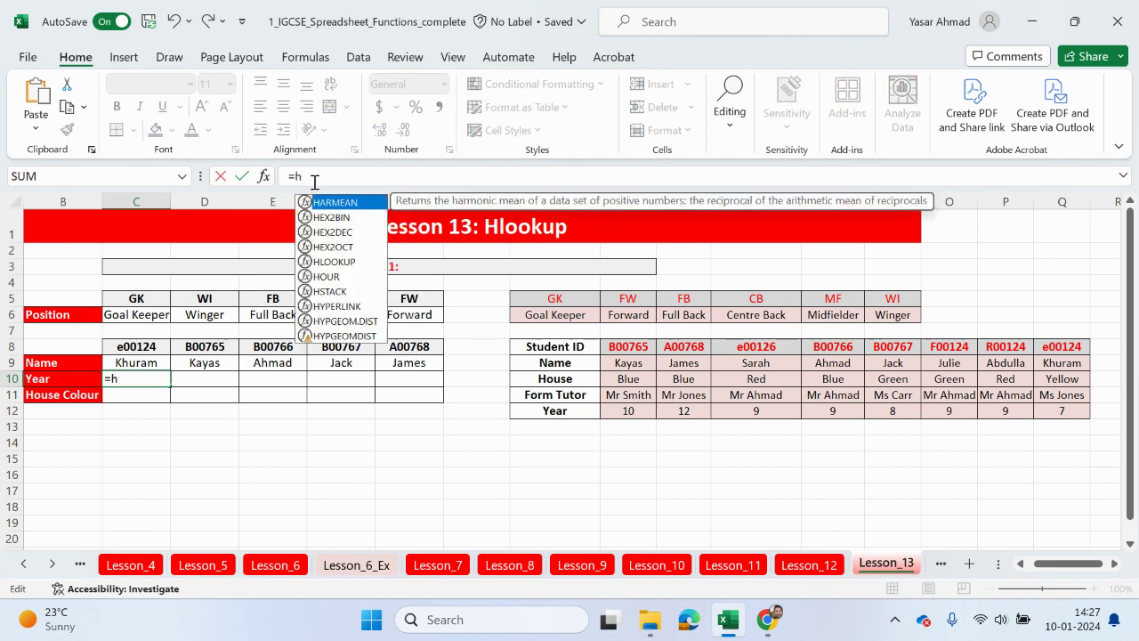
{"action": "type", "text": "loo"}
{"action": "double_click", "coordinate": [320, 202]}
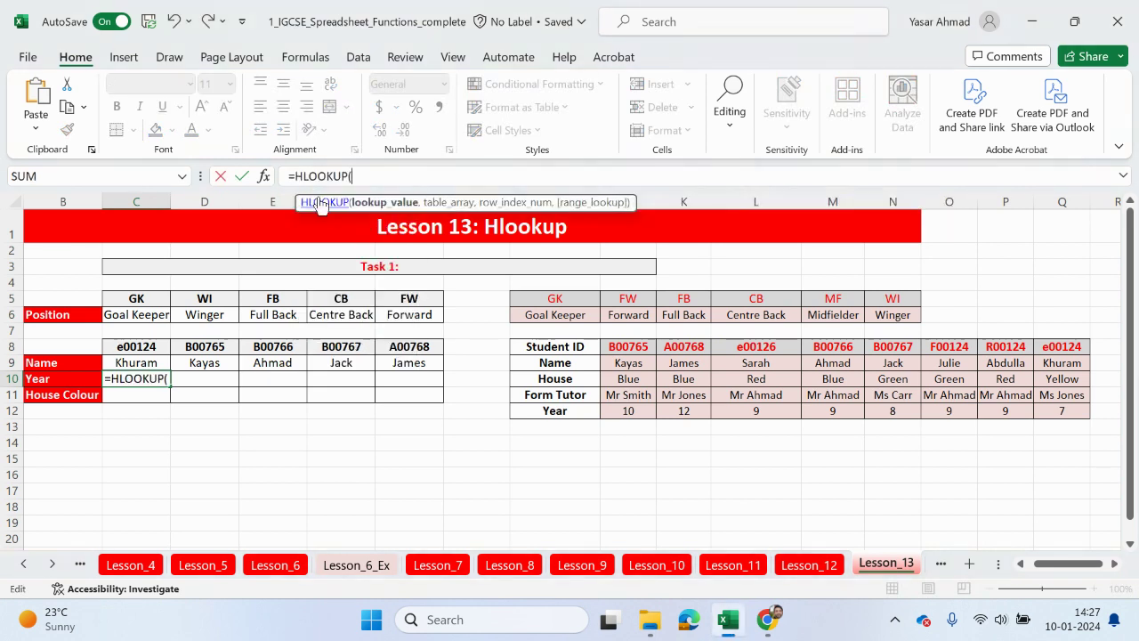
{"action": "left_click", "coordinate": [136, 346]}
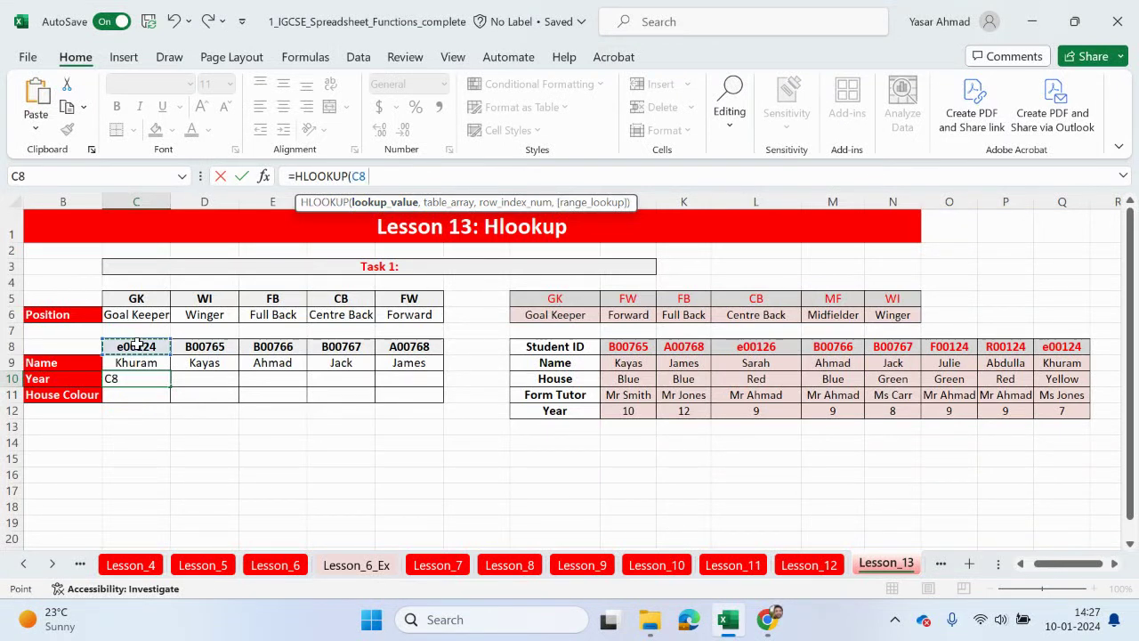
{"action": "type", "text": ","}
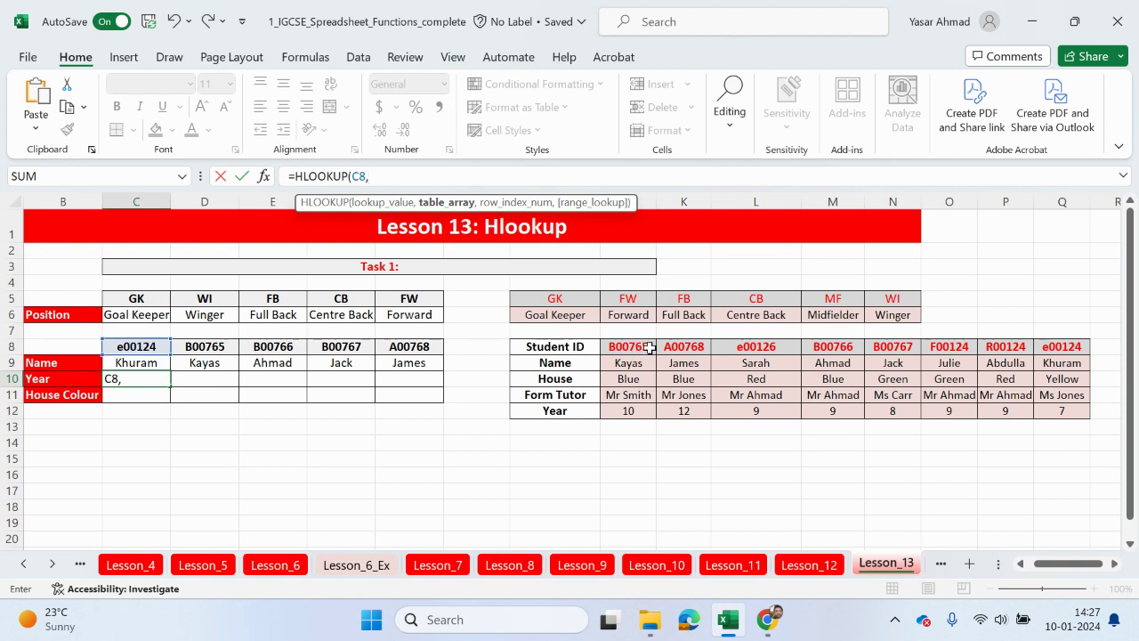
{"action": "left_click_drag", "start_coordinate": [651, 346], "coordinate": [1047, 405]}
- Complete =HLOOKUP(C8,$J$8:$Q$12,5,FALSE) and fill it to G10, showing 7, 10, 9, 8, 12
{"action": "key", "text": "XF86MonBrightnessDown"}
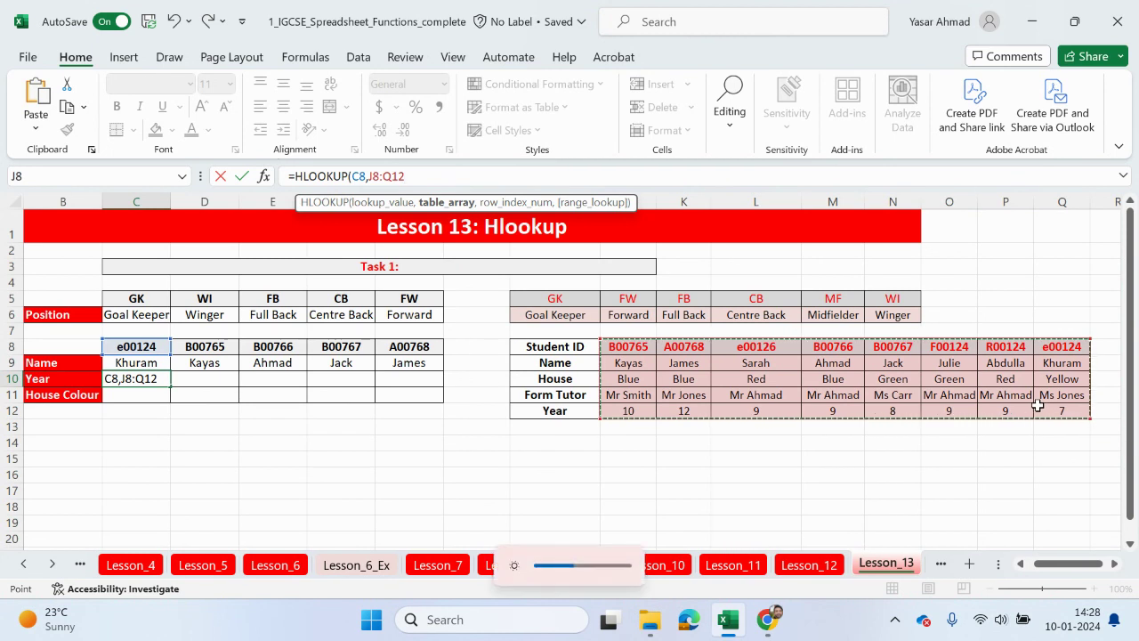
{"action": "double_click", "coordinate": [387, 176]}
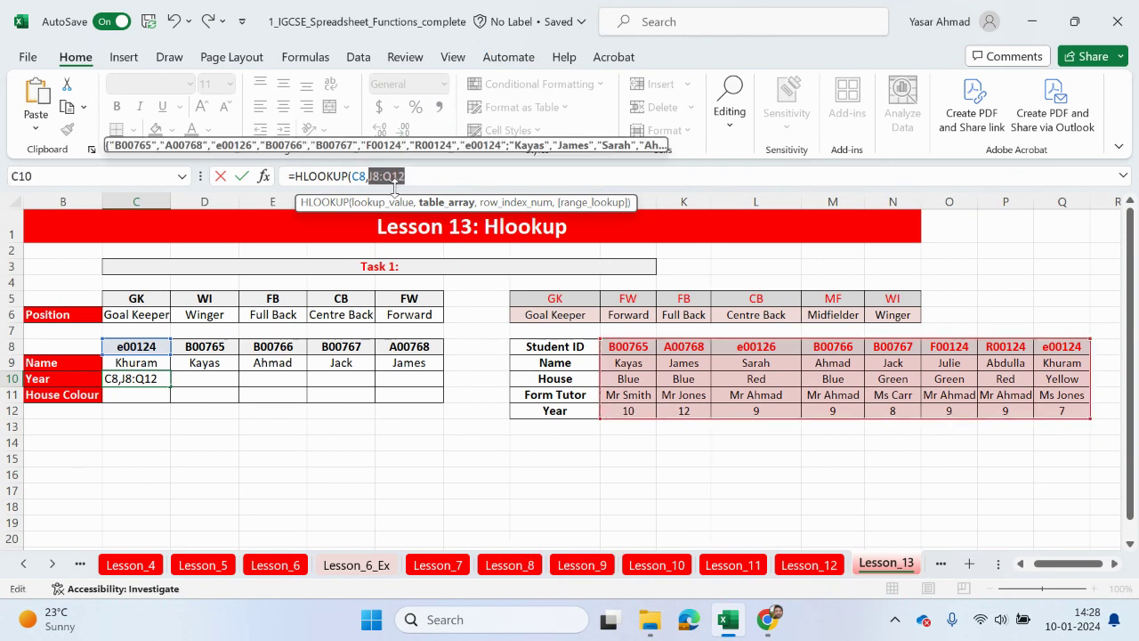
{"action": "key", "text": "F4"}
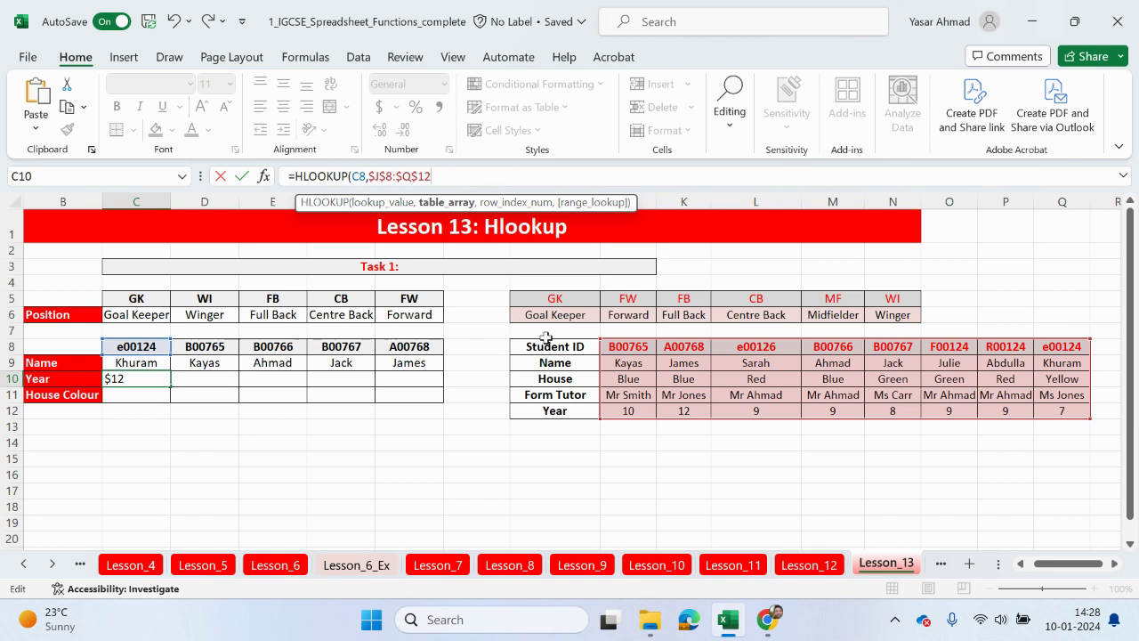
{"action": "type", "text": ",5"}
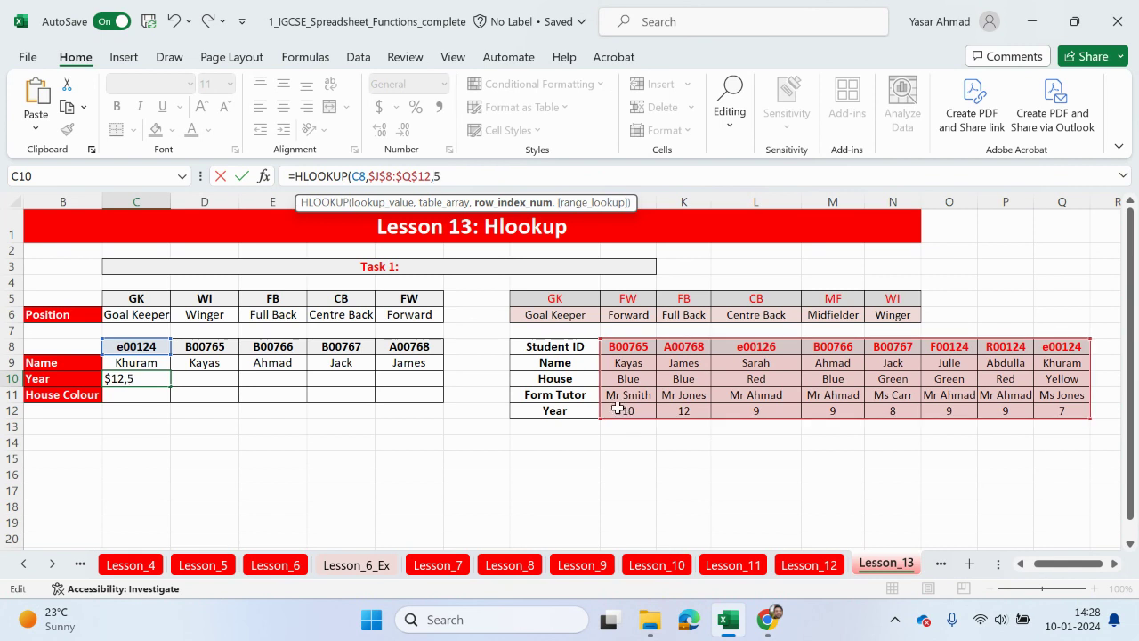
{"action": "type", "text": ","}
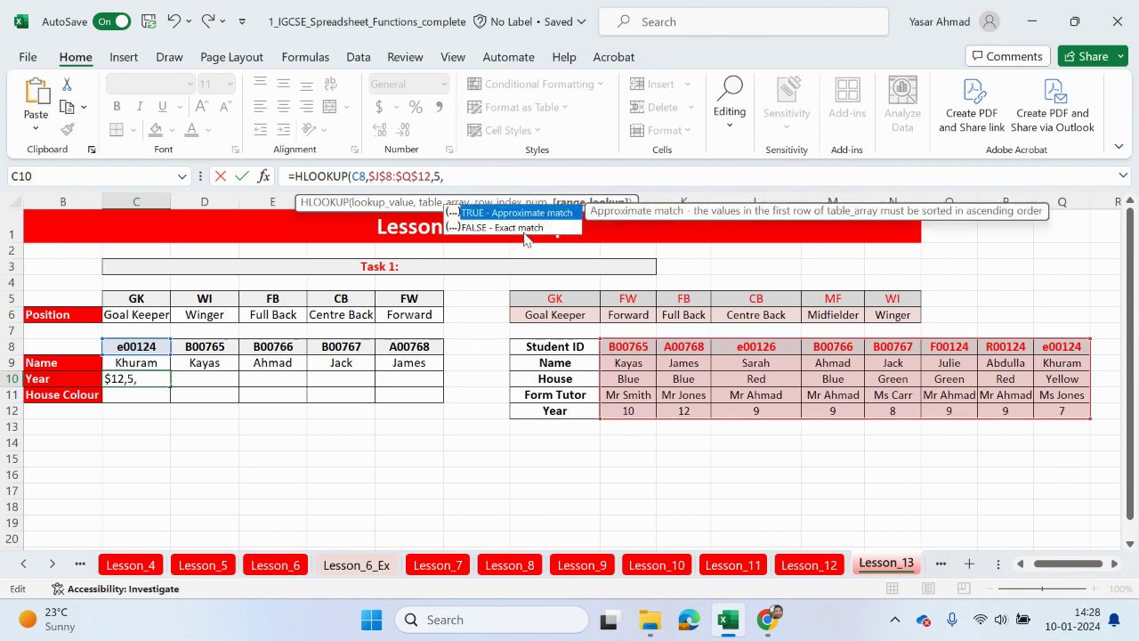
{"action": "type", "text": "FALSE"}
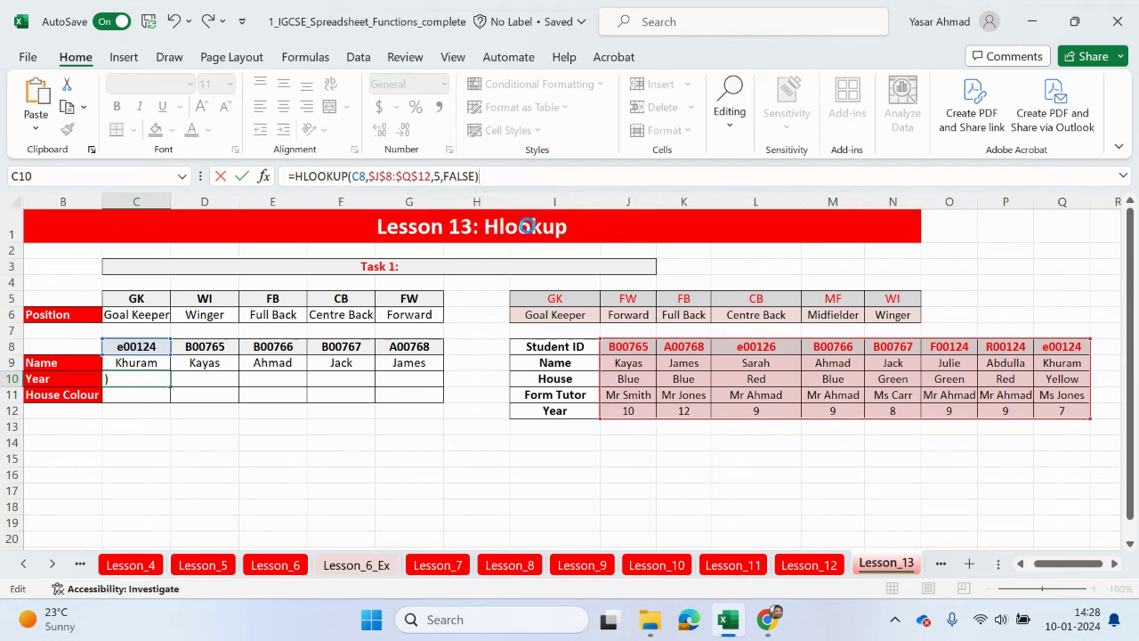
{"action": "key", "text": "Return"}
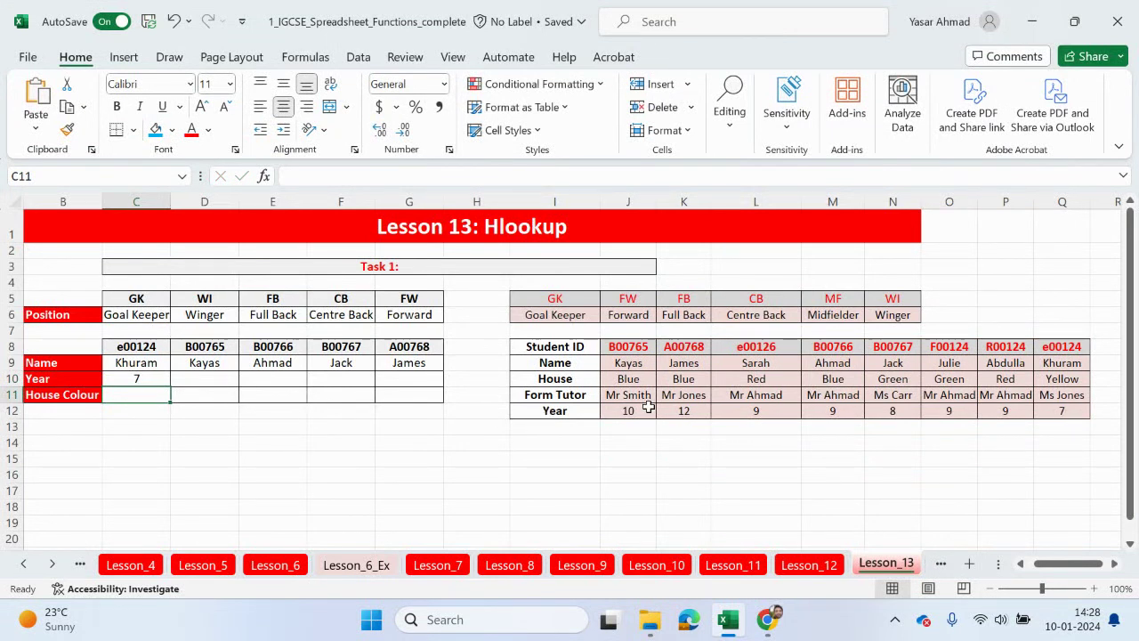
{"action": "left_click", "coordinate": [140, 379]}
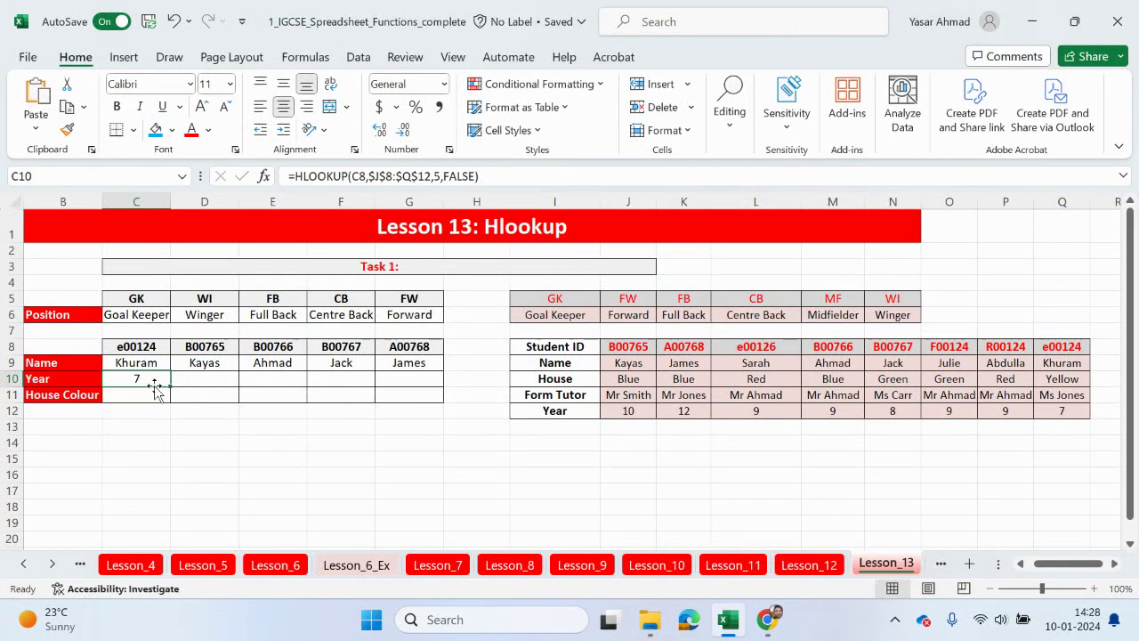
{"action": "left_click_drag", "start_coordinate": [168, 384], "coordinate": [411, 390]}
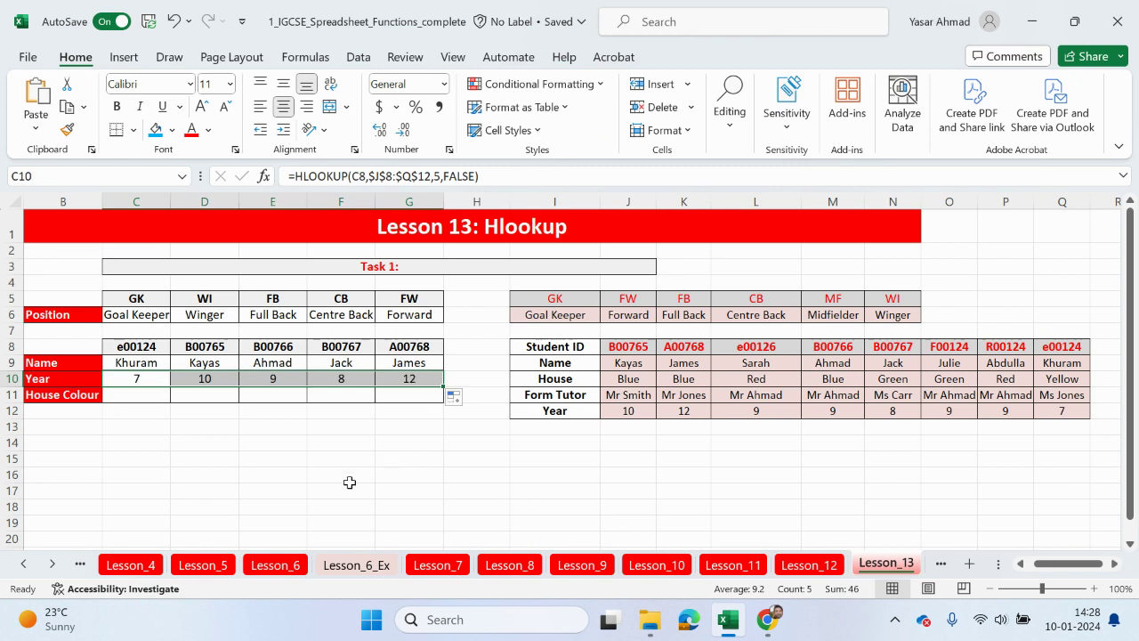
- Begin an HLOOKUP in C11 on C8 and the absolute range $J$8:$Q$10
{"action": "left_click", "coordinate": [138, 397]}
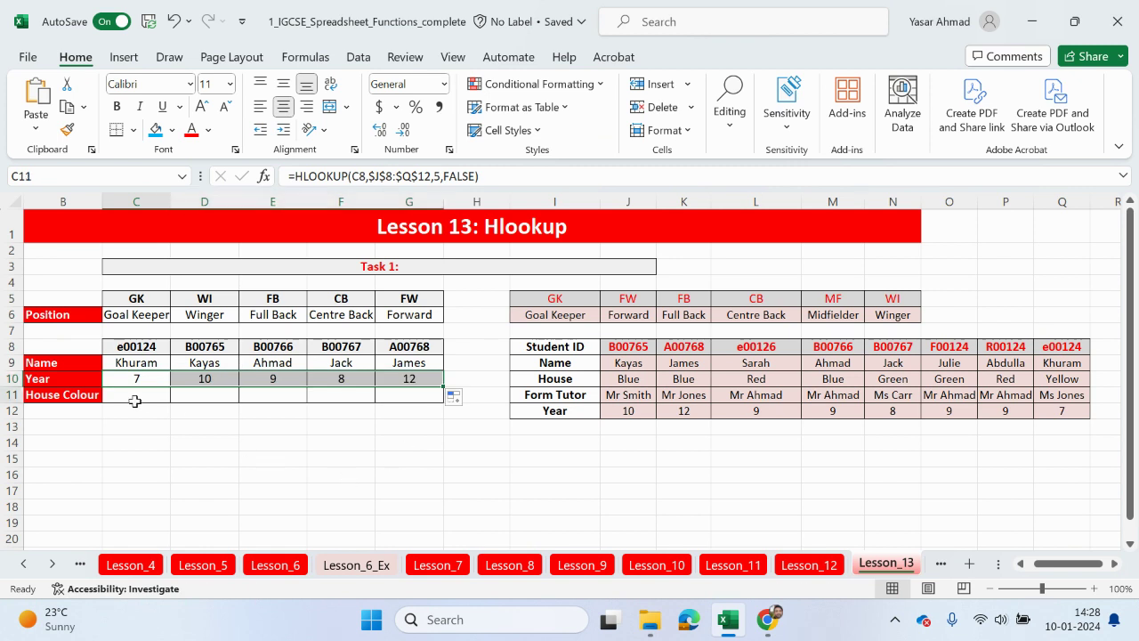
{"action": "left_click", "coordinate": [314, 180]}
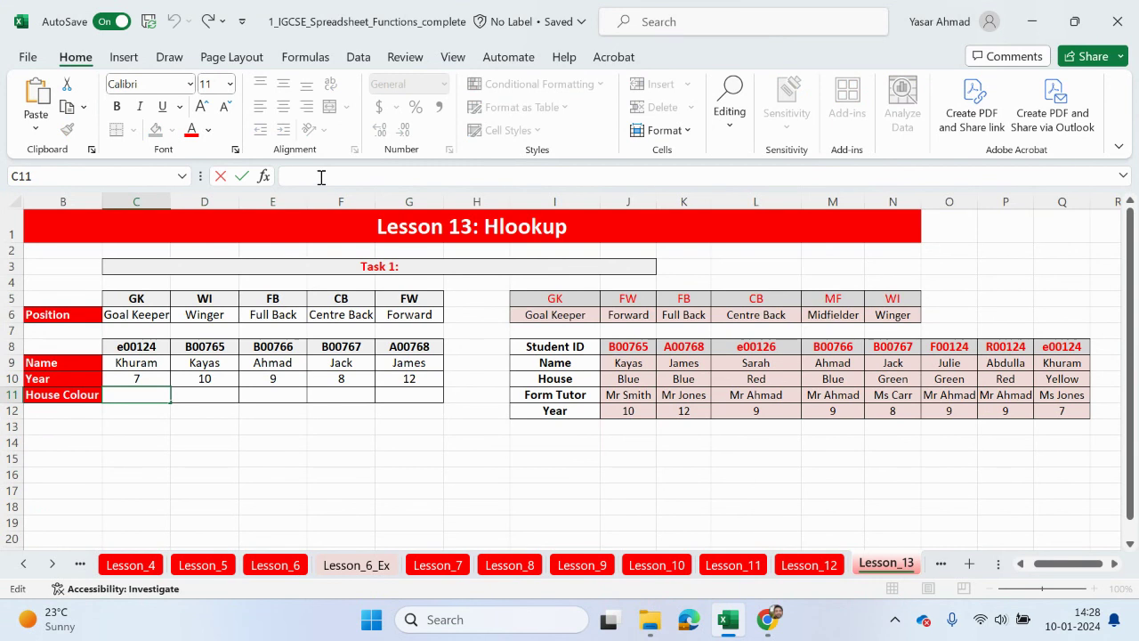
{"action": "type", "text": "=hl"}
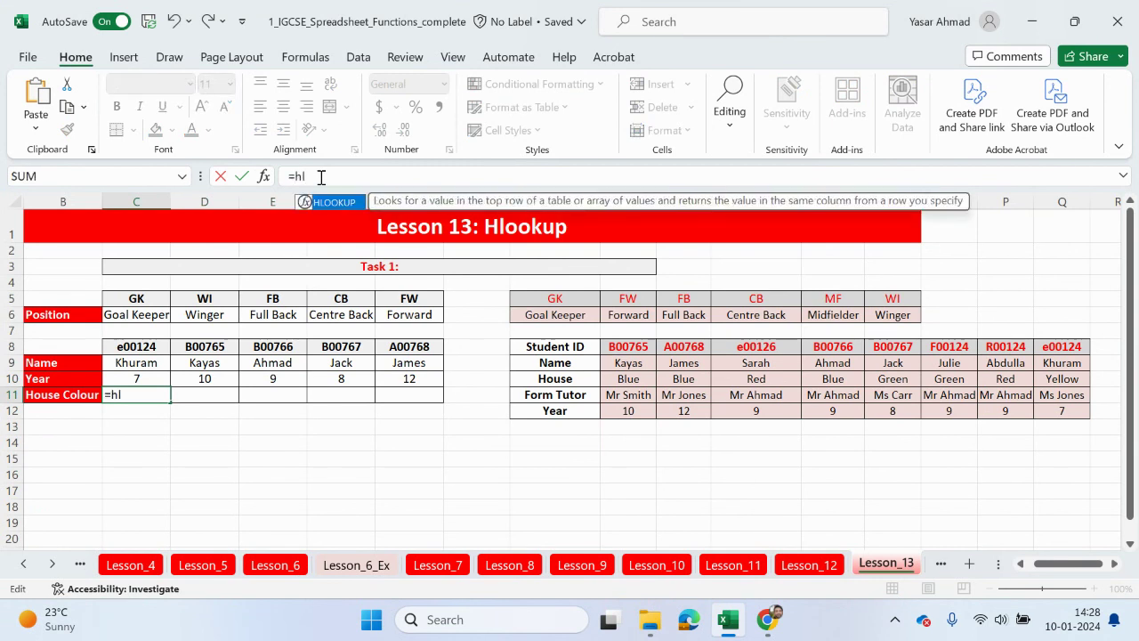
{"action": "double_click", "coordinate": [329, 203]}
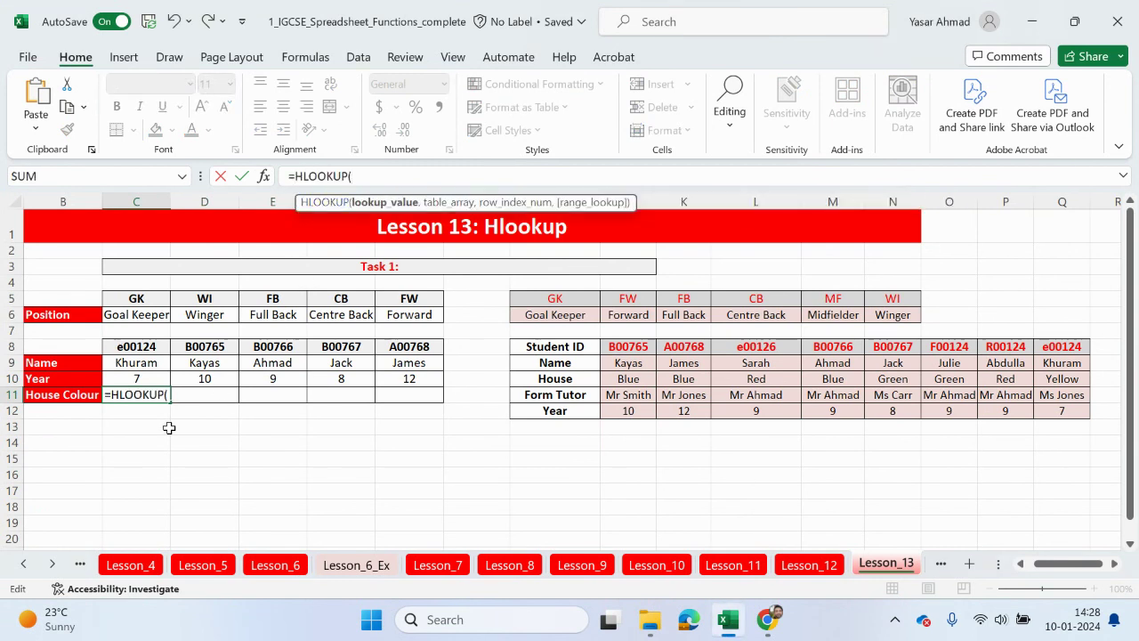
{"action": "left_click", "coordinate": [146, 349]}
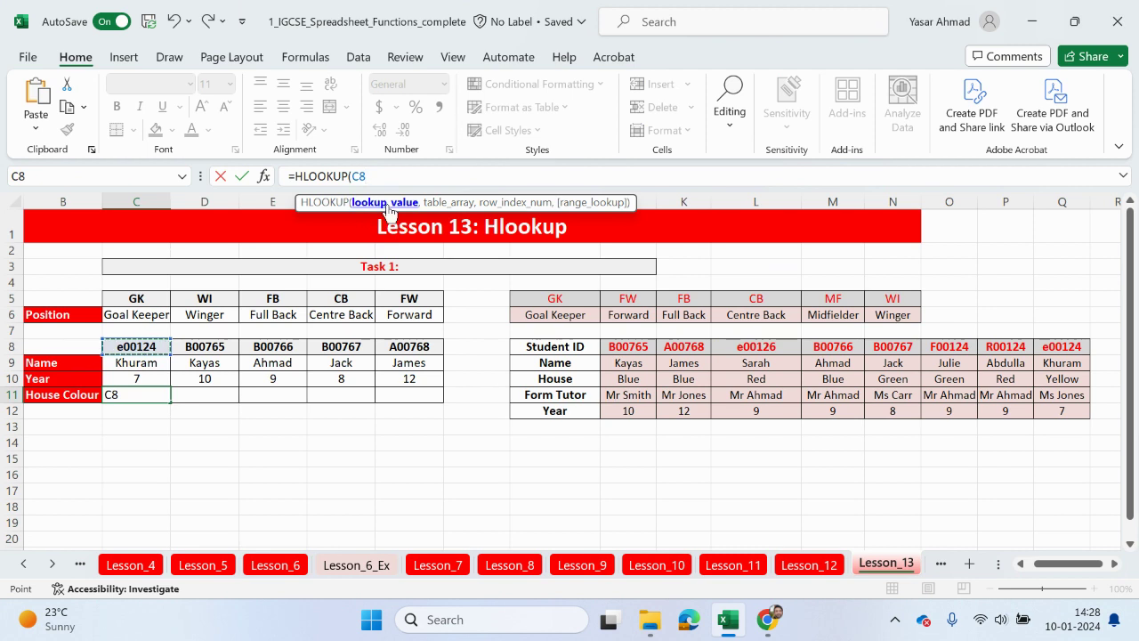
{"action": "type", "text": ","}
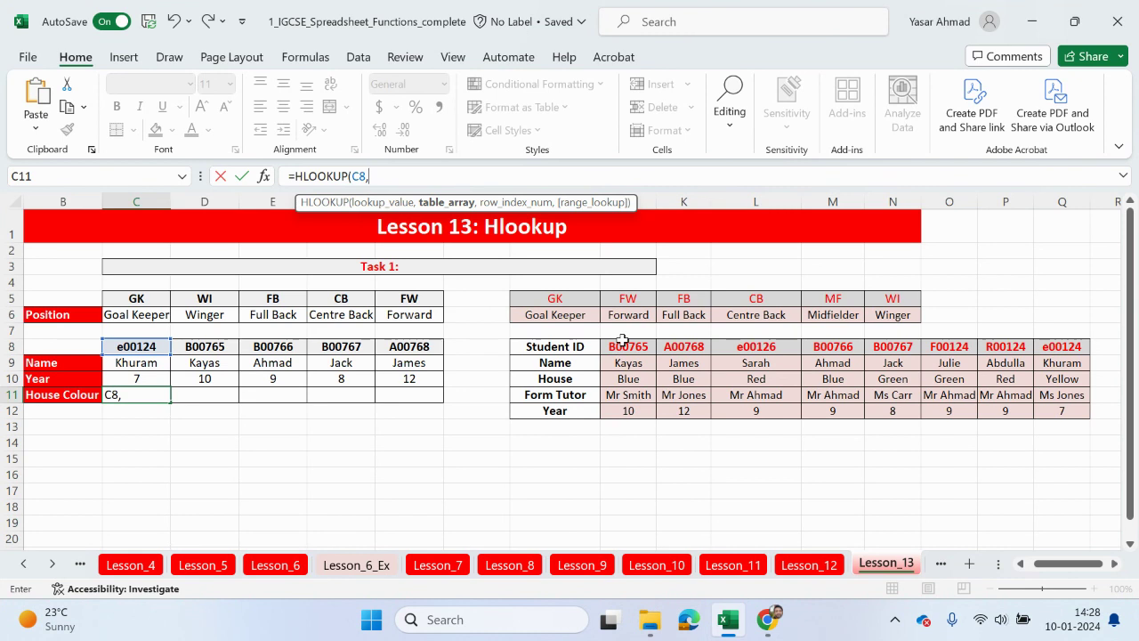
{"action": "left_click_drag", "start_coordinate": [623, 344], "coordinate": [1048, 376]}
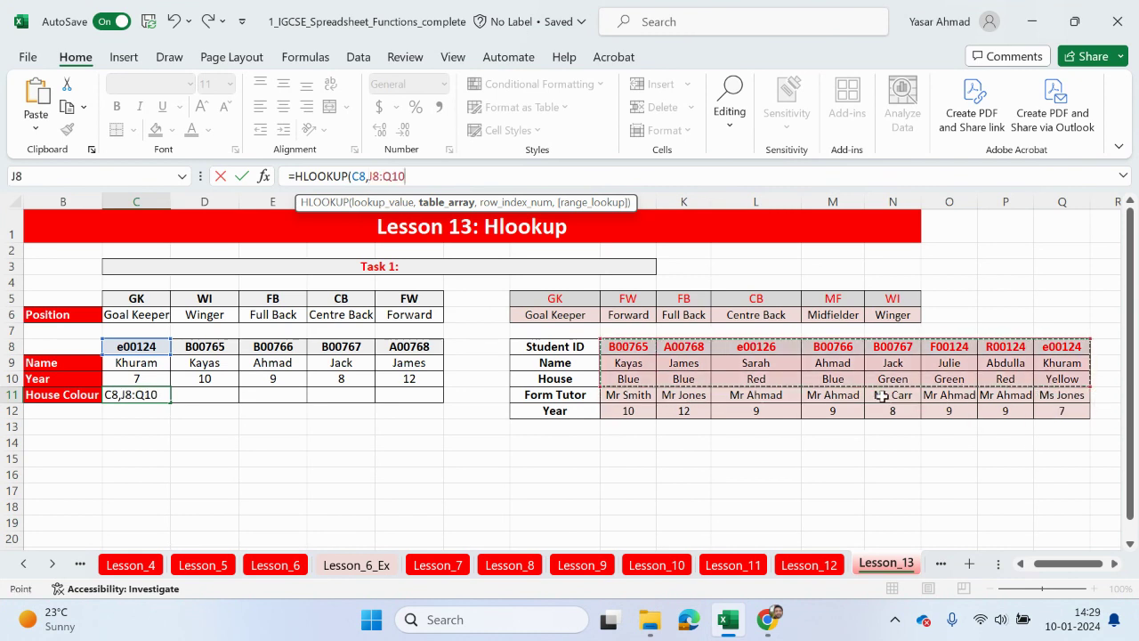
{"action": "key", "text": "F4"}
- Finish C11 with row 3 and FALSE, then fill to G11: Yellow, Blue, Blue, Green, Blue
{"action": "type", "text": ","}
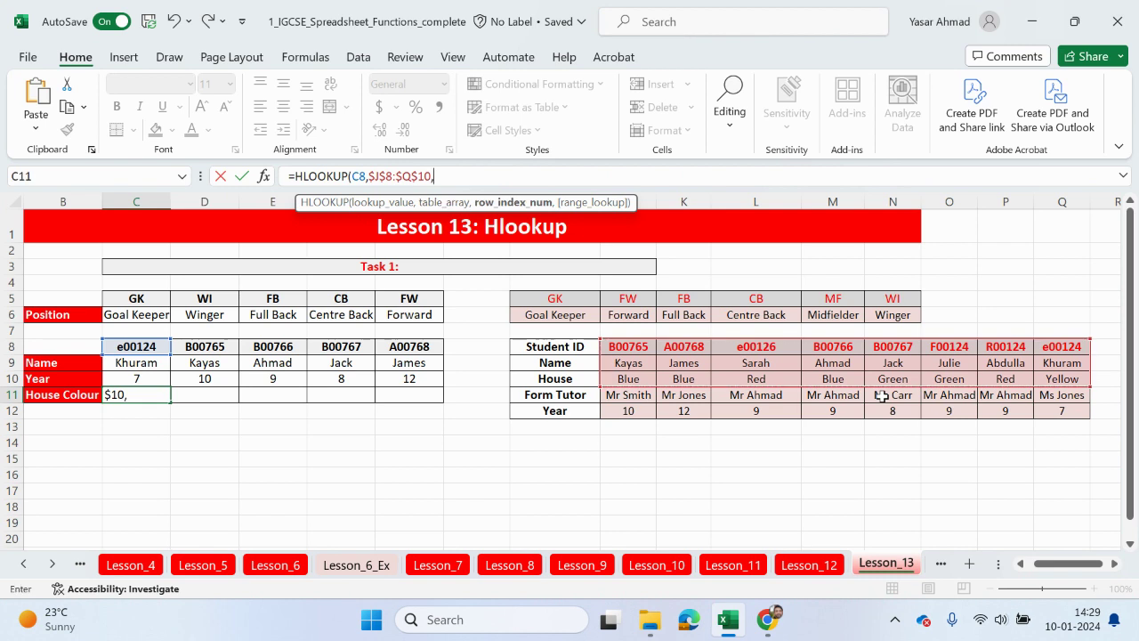
{"action": "type", "text": "3,"}
{"action": "double_click", "coordinate": [512, 230]}
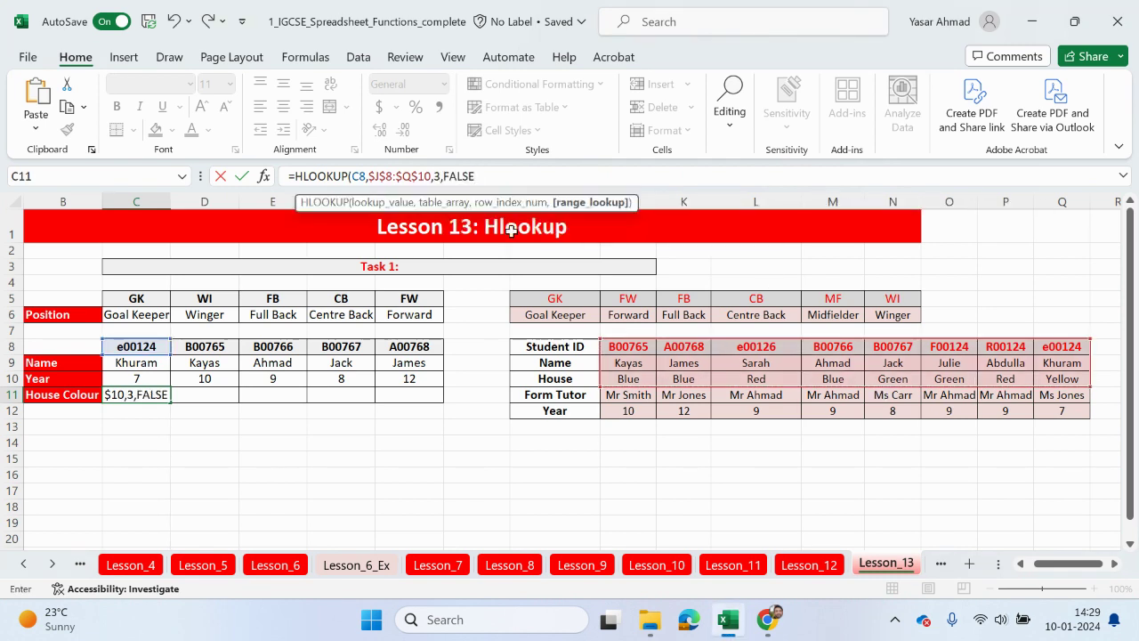
{"action": "type", "text": ")"}
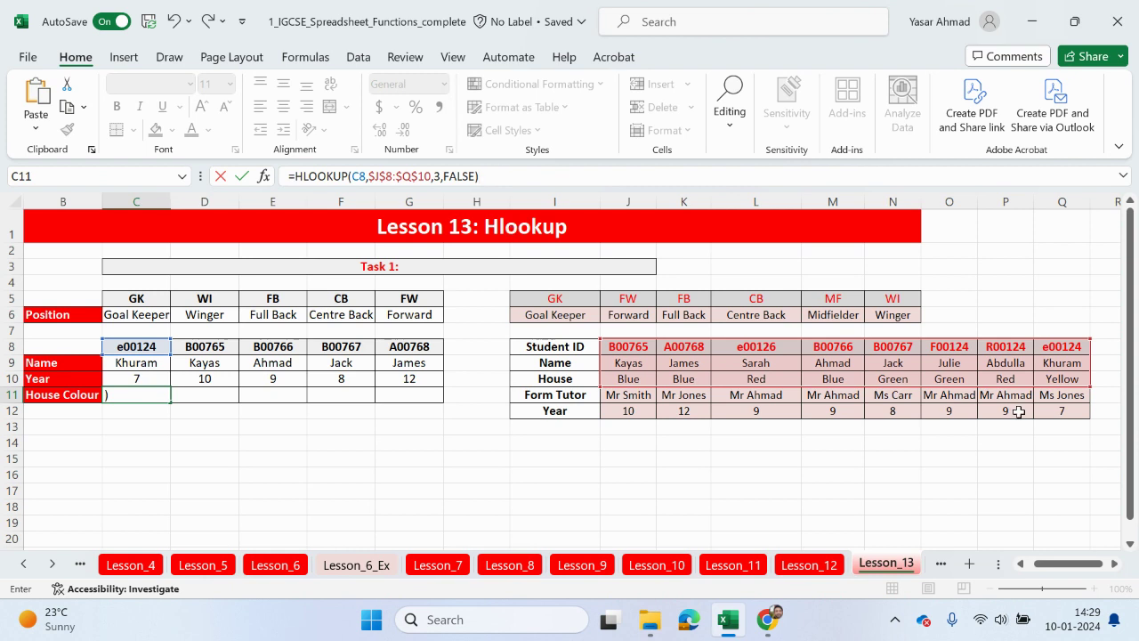
{"action": "key", "text": "Return"}
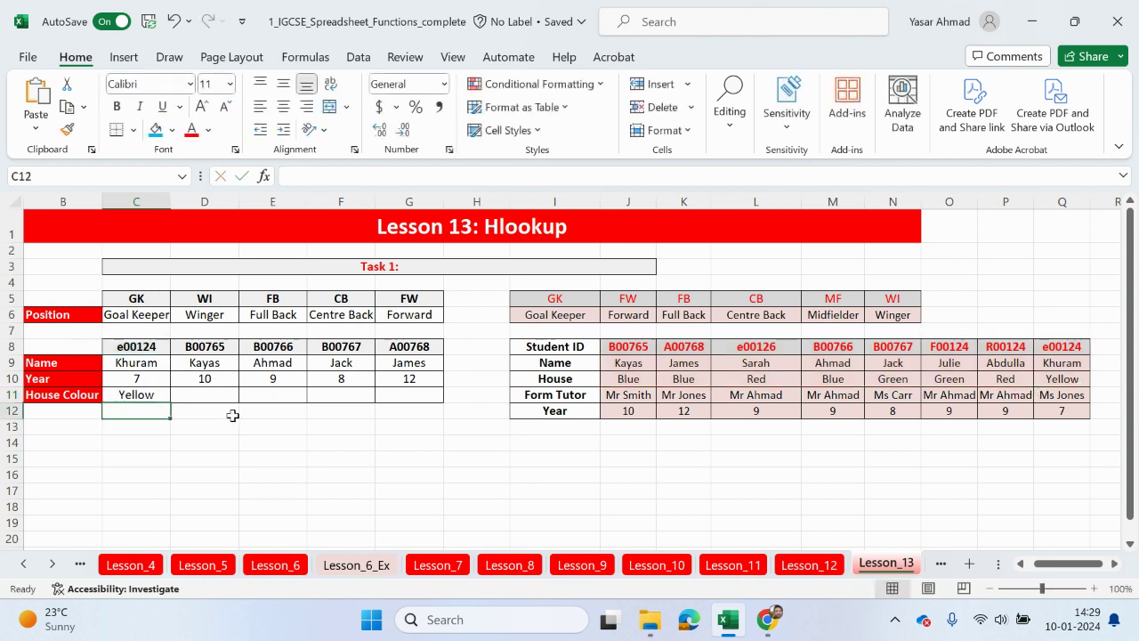
{"action": "left_click", "coordinate": [140, 393]}
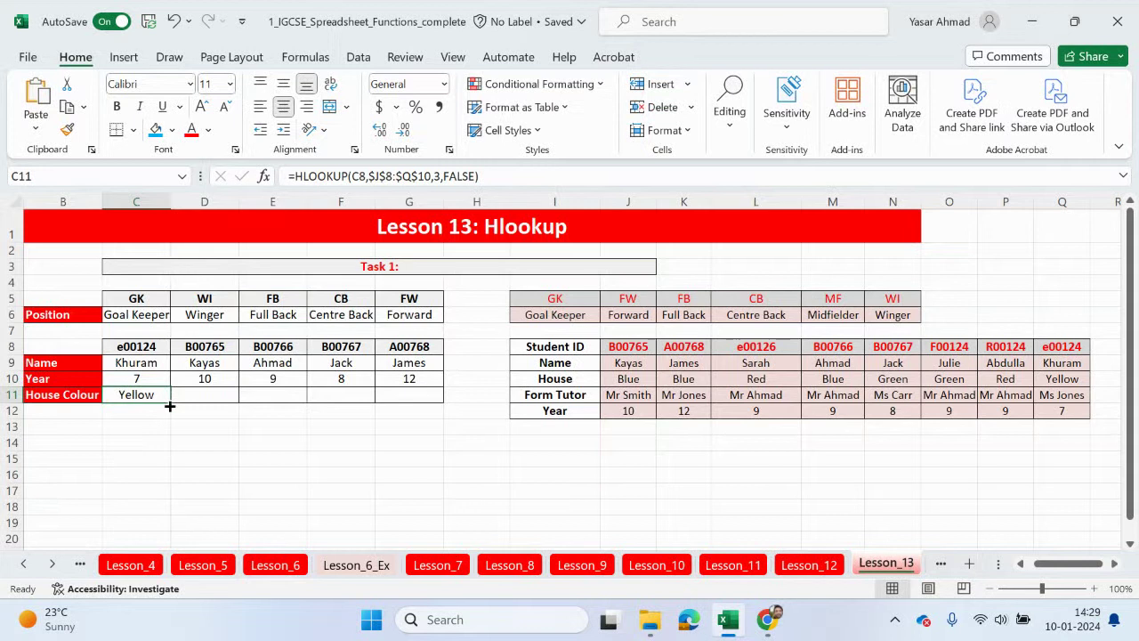
{"action": "left_click_drag", "start_coordinate": [171, 406], "coordinate": [441, 402]}
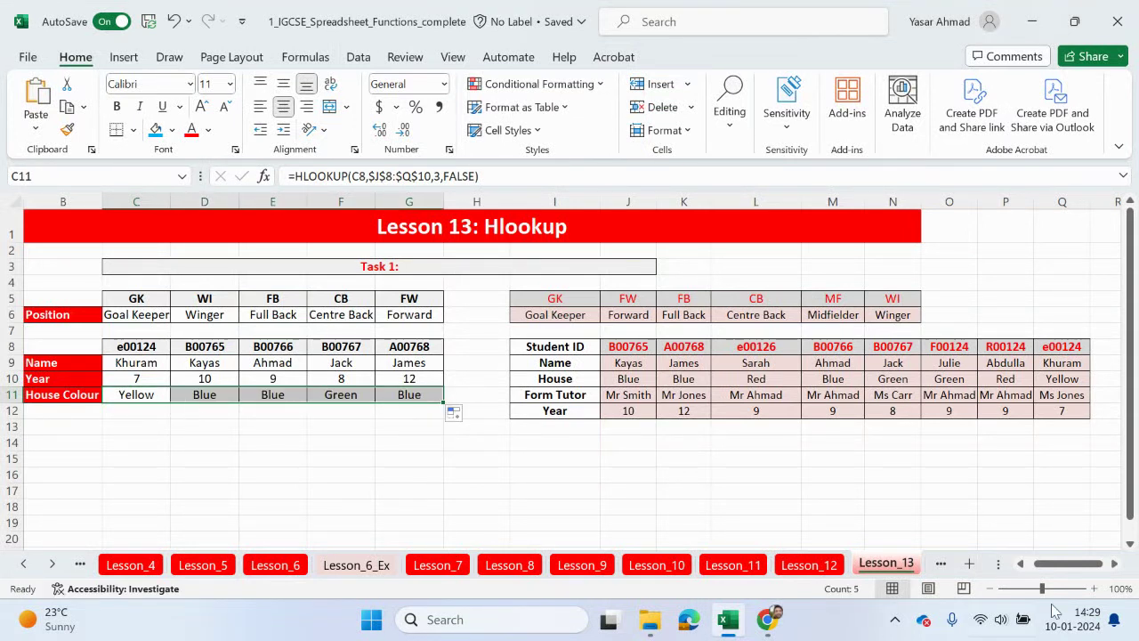
{"action": "left_click_drag", "start_coordinate": [1077, 565], "coordinate": [1018, 570]}
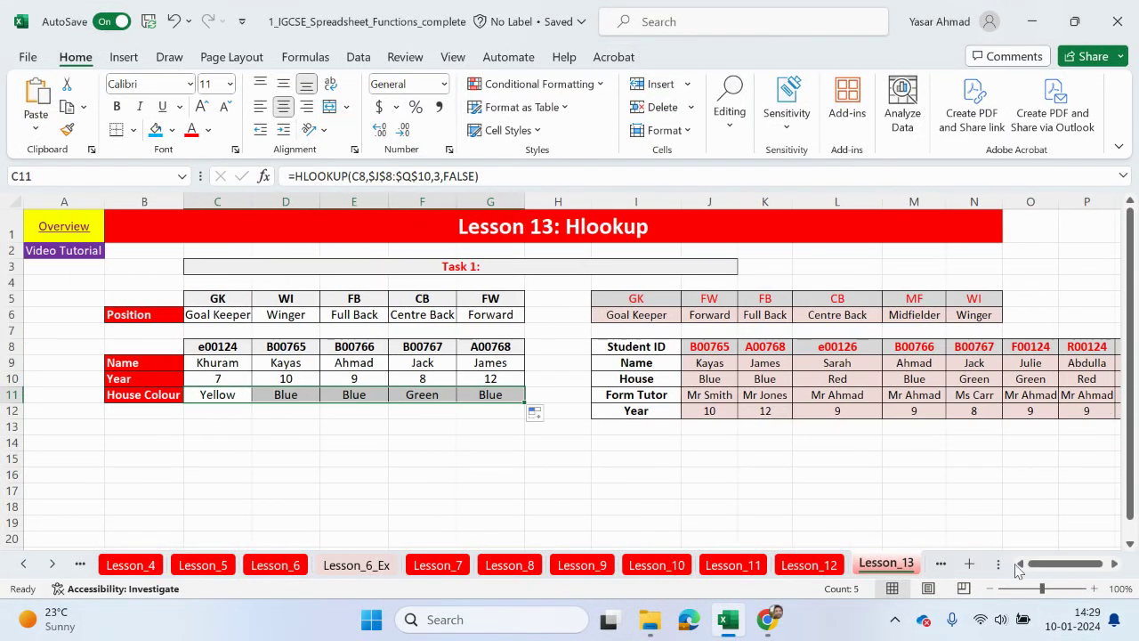
{"action": "left_click", "coordinate": [805, 567]}
{"action": "left_click_drag", "start_coordinate": [171, 364], "coordinate": [201, 525]}
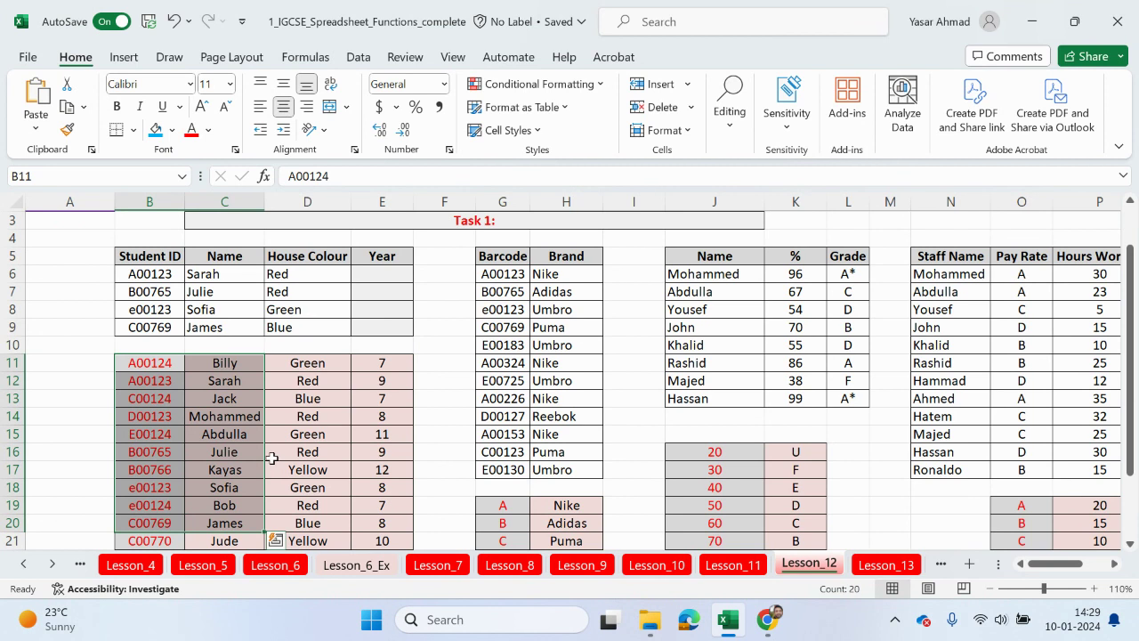
{"action": "scroll", "coordinate": [638, 456], "scroll_direction": "up", "scroll_amount": 1}
{"action": "key", "text": "ctrl+Page_Down"}
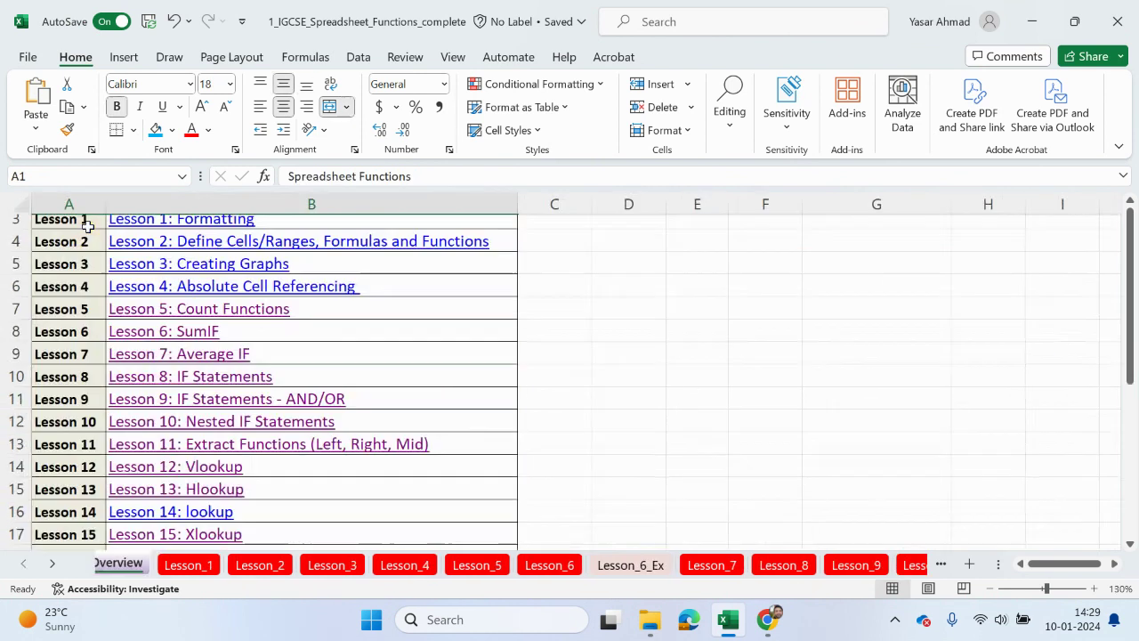
- Return to the Overview sheet, then switch to the Chrome new tab window
{"action": "left_click", "coordinate": [90, 233]}
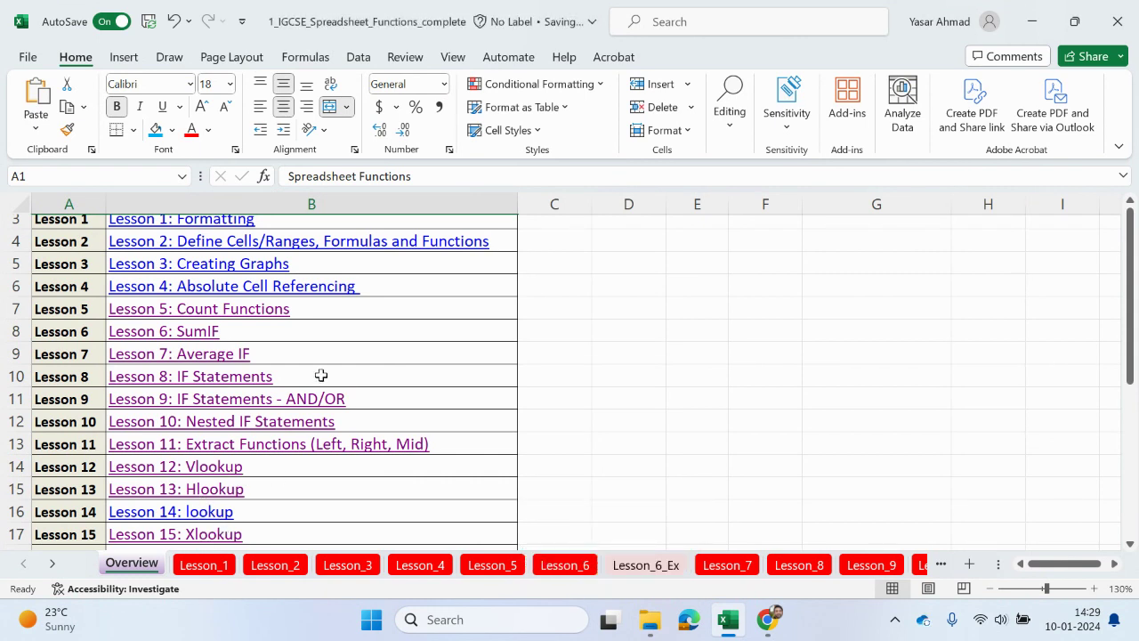
{"action": "left_click", "coordinate": [628, 285]}
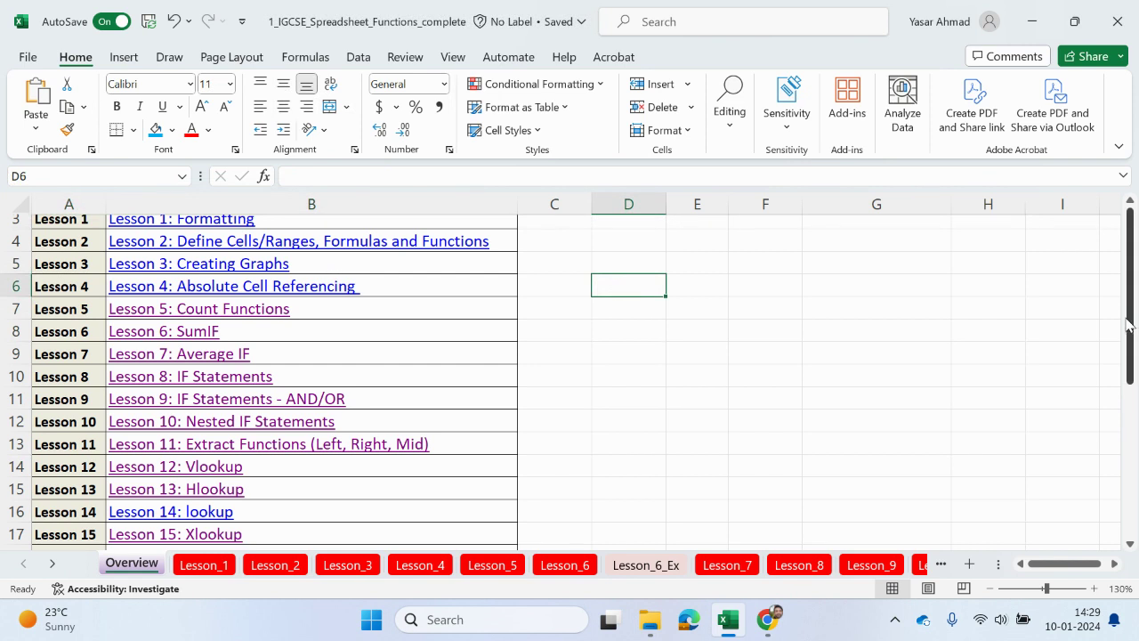
{"action": "left_click_drag", "start_coordinate": [1128, 325], "coordinate": [1113, 223]}
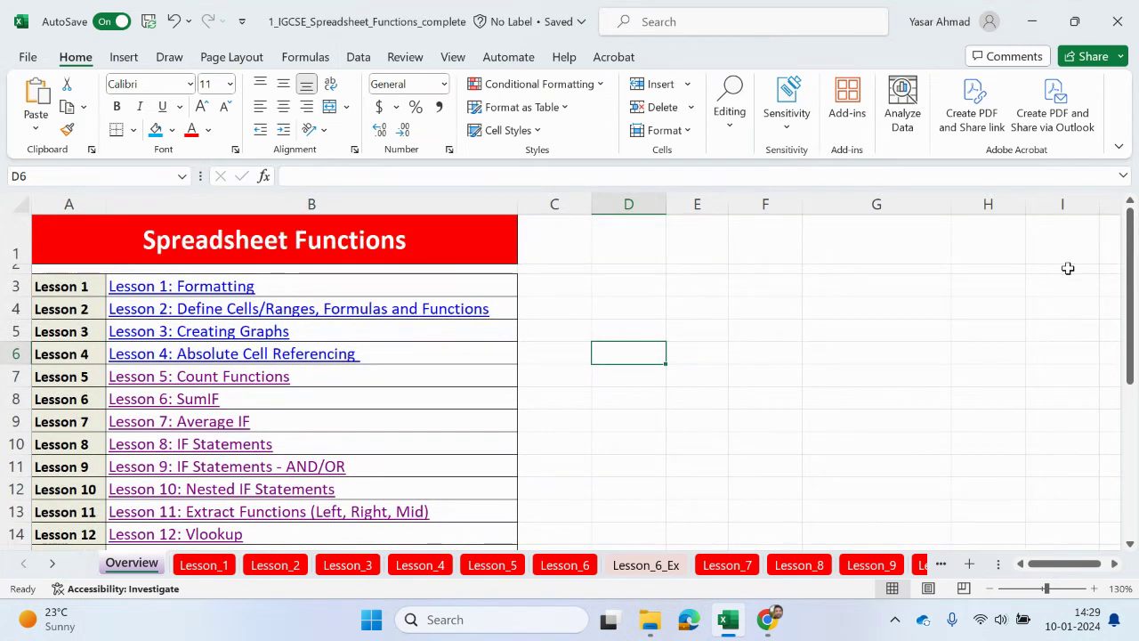
{"action": "left_click", "coordinate": [769, 621]}
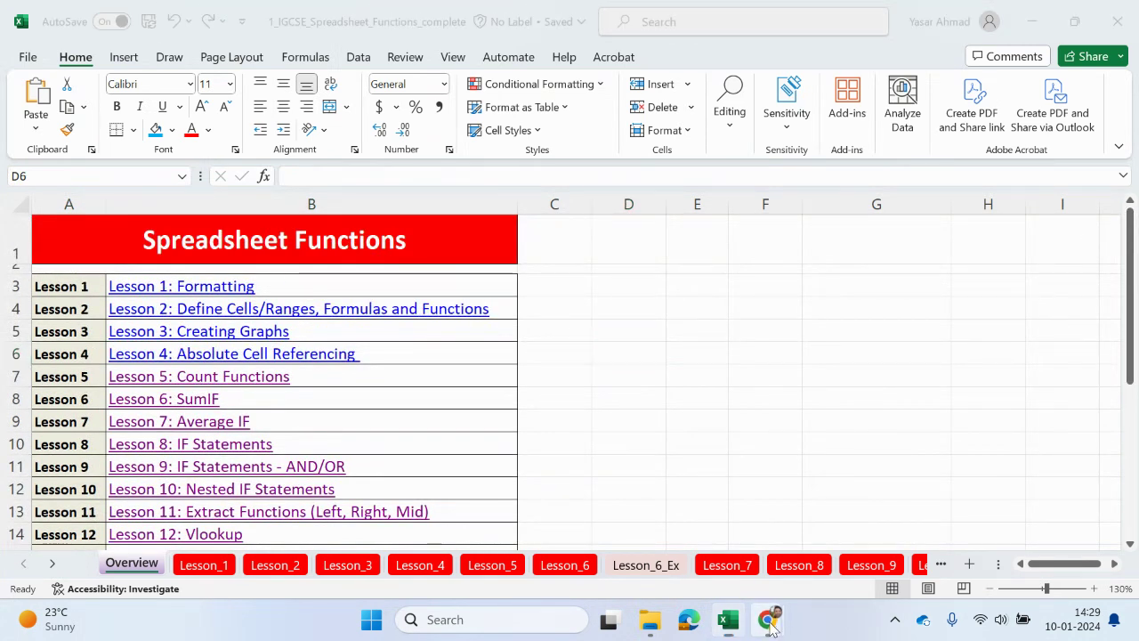
{"action": "left_click", "coordinate": [712, 540]}
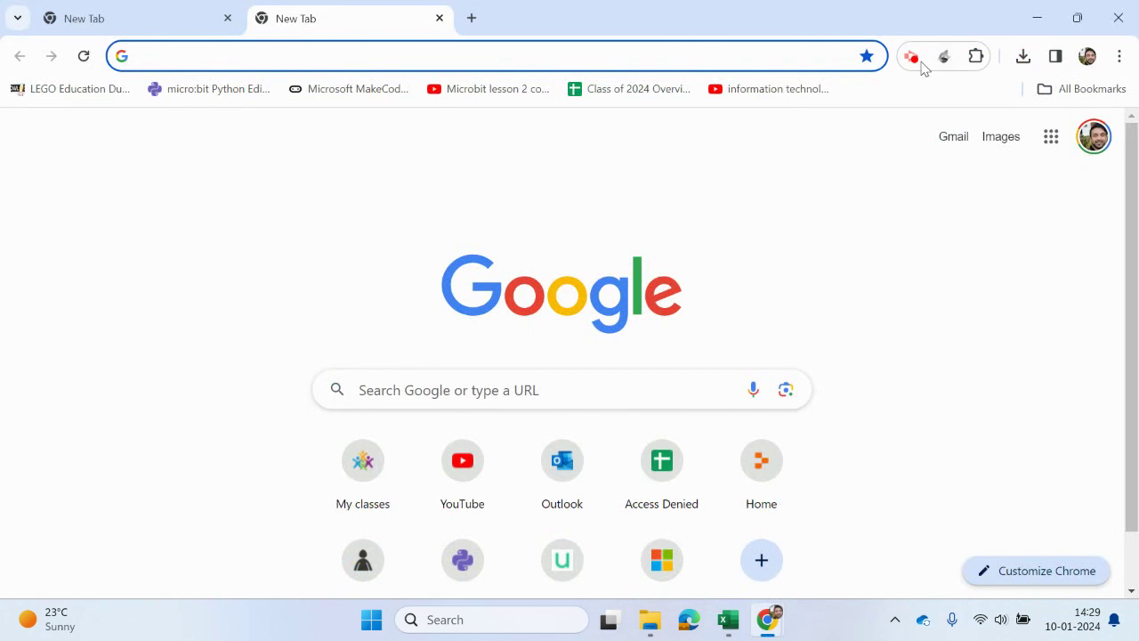